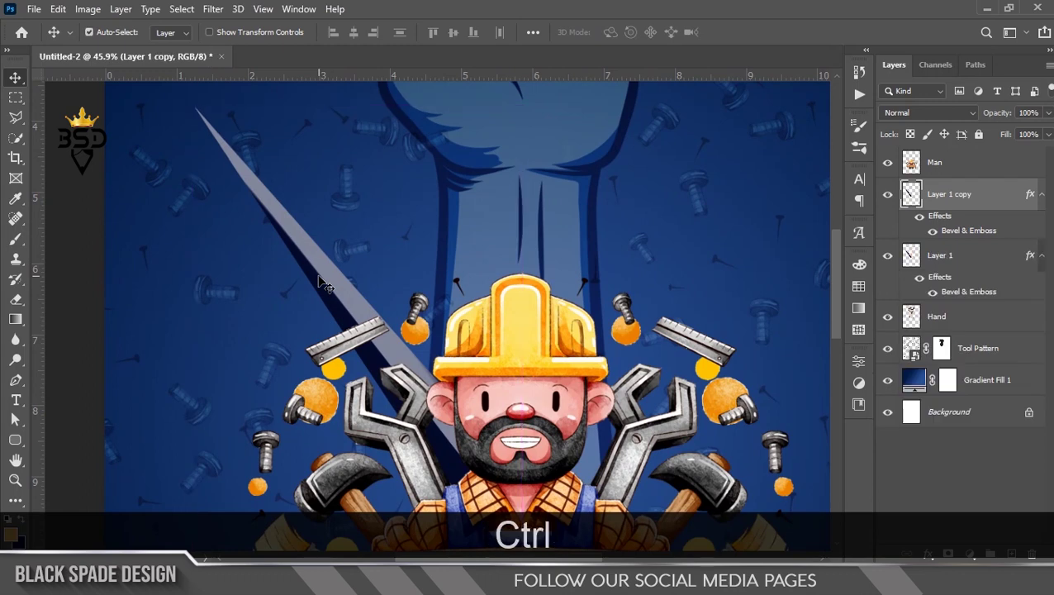
# Step: Flip the Layer 1 copy spike horizontally and move it about 4.59 in across to mirror the original spike behind the man
pyautogui.rightClick(325, 264)
pyautogui.click(373, 529)
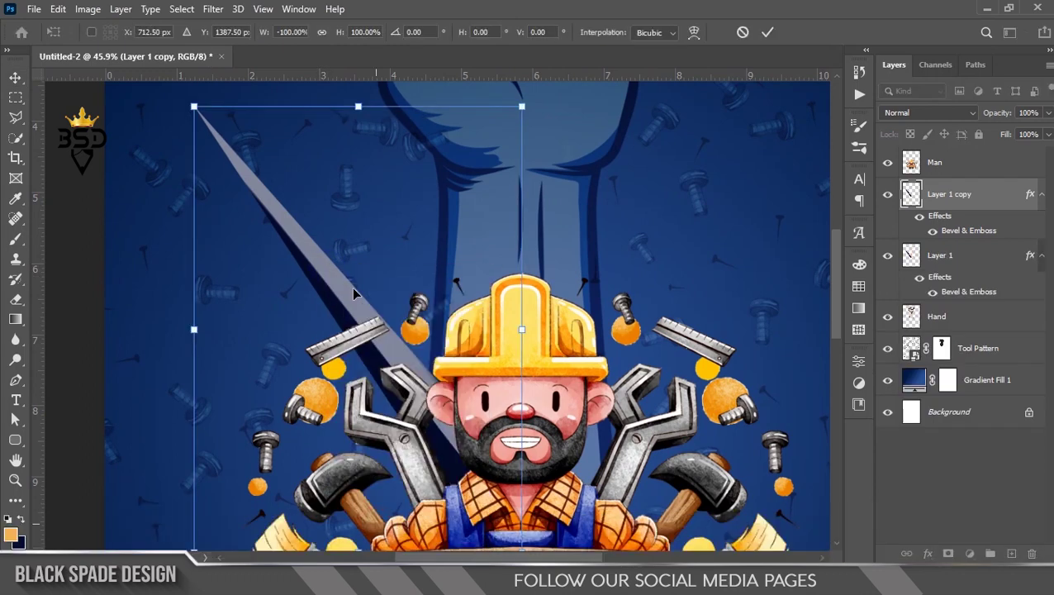
pyautogui.moveTo(373, 301); pyautogui.dragTo(686, 309)
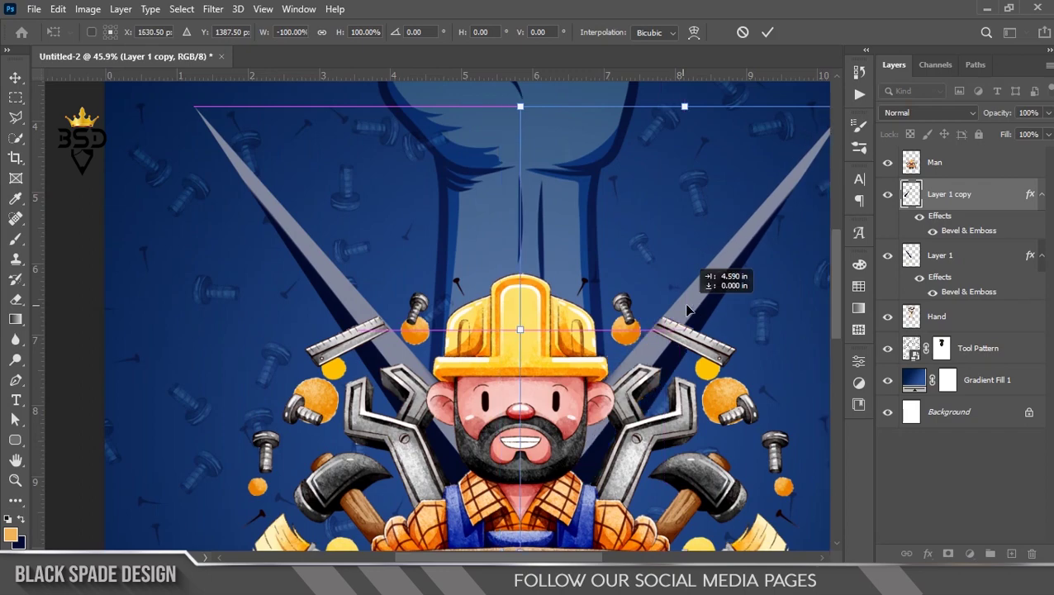
pyautogui.press('Return')
# Step: Outline the bolt overlapping the wrist with the Lasso tool and hide it on the Tool Pattern layer mask
pyautogui.scroll(-5, 620, 263)
pyautogui.scroll(2, 564, 227)
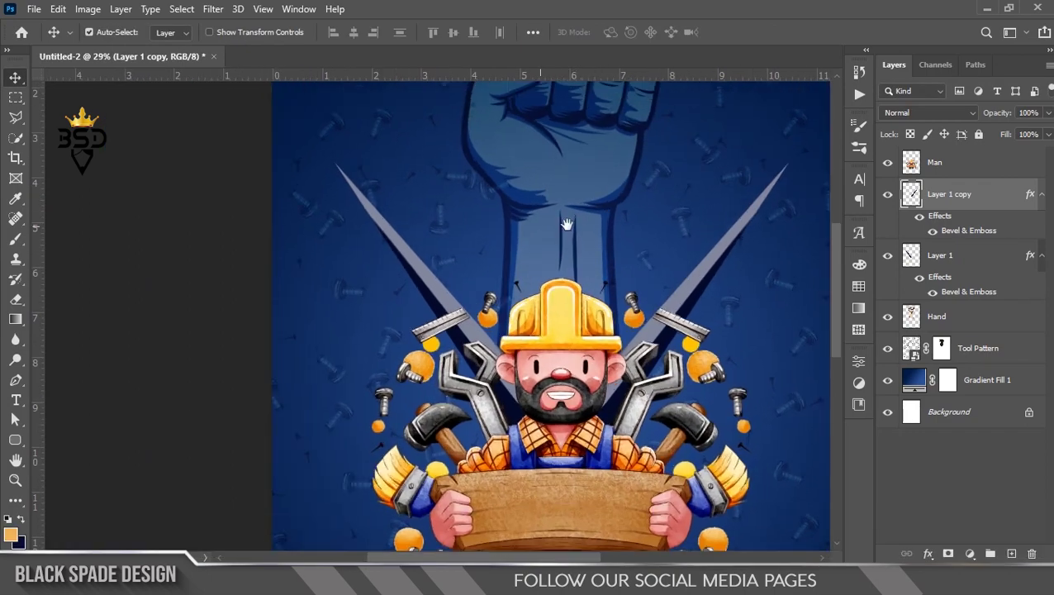
pyautogui.moveTo(567, 226); pyautogui.dragTo(565, 294)
pyautogui.scroll(4, 565, 294)
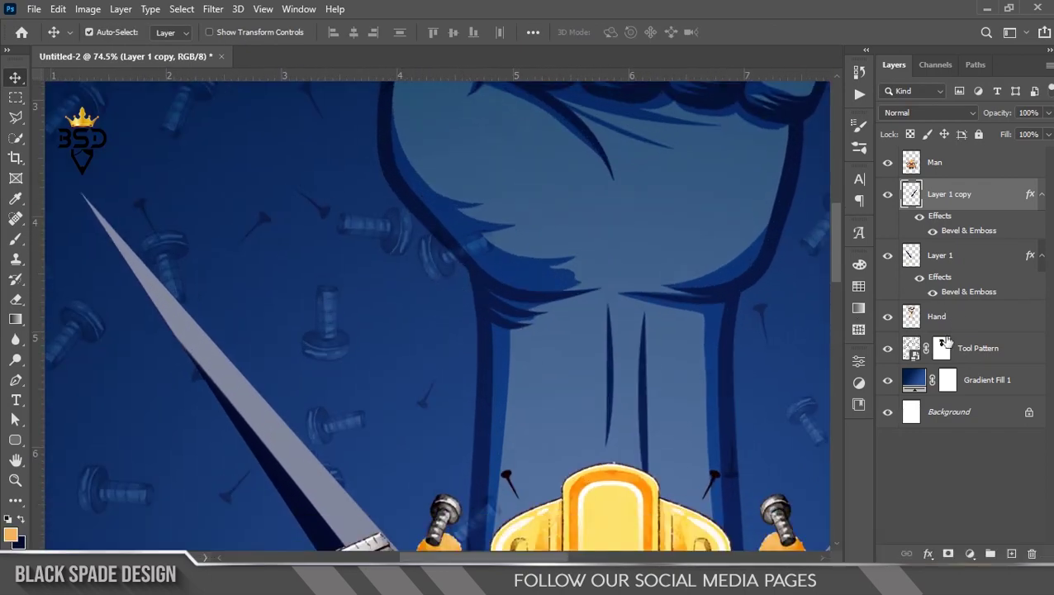
pyautogui.click(941, 348)
pyautogui.click(16, 118)
pyautogui.scroll(1, 516, 287)
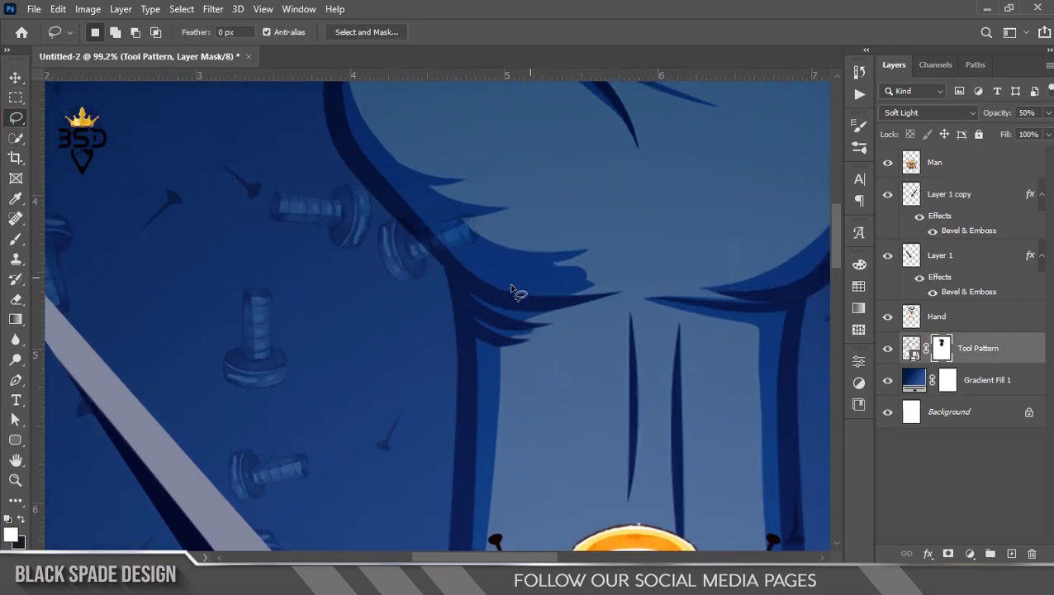
pyautogui.moveTo(585, 238); pyautogui.dragTo(588, 237)
pyautogui.press('Delete')
# Step: Examine the whole poster composition, including the cleaned wrist and the mirrored spikes
pyautogui.scroll(-6, 450, 217)
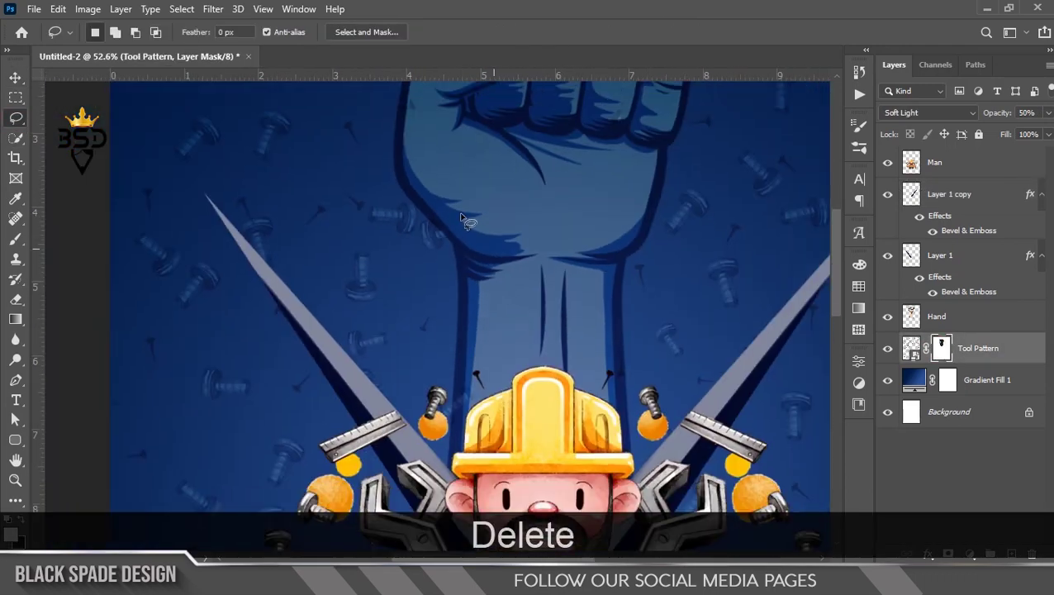
pyautogui.press('v')
pyautogui.scroll(1, 447, 216)
pyautogui.press('space')
pyautogui.moveTo(354, 219); pyautogui.dragTo(371, 256)
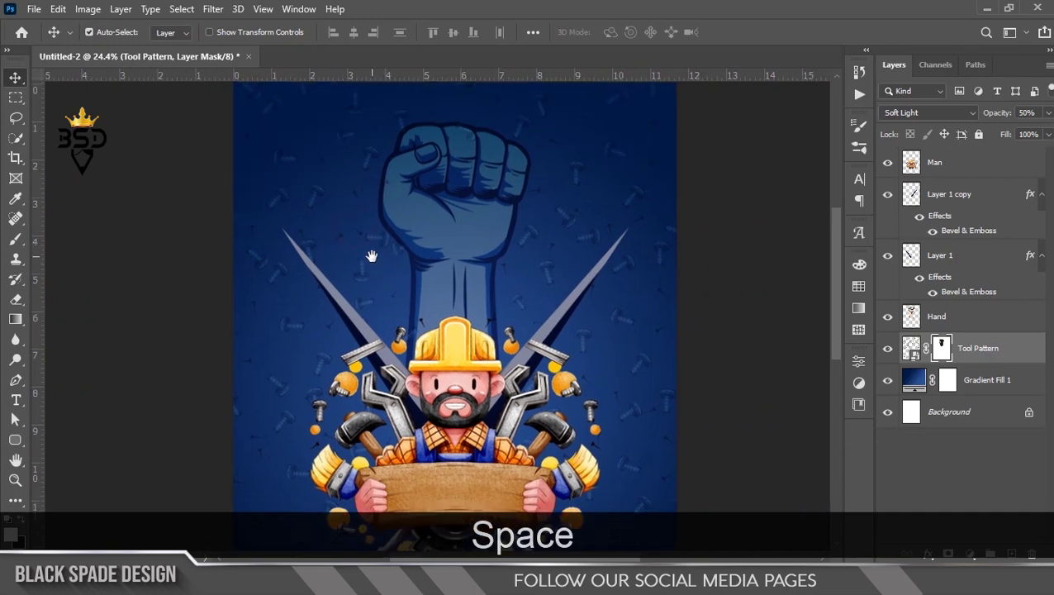
pyautogui.scroll(-4, 421, 203)
pyautogui.scroll(2, 455, 272)
pyautogui.press('space')
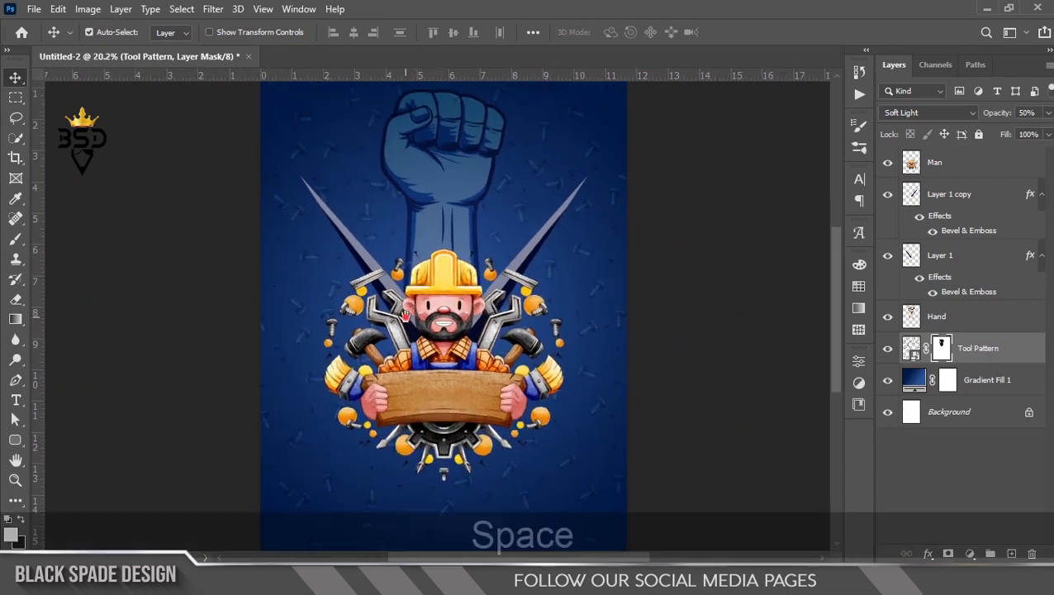
pyautogui.moveTo(400, 317); pyautogui.dragTo(416, 320)
# Step: Place the old black grunge wall texture above Layer 1 copy, rotate it 90° and scale it to 45.18% to cover the canvas
pyautogui.click(948, 195)
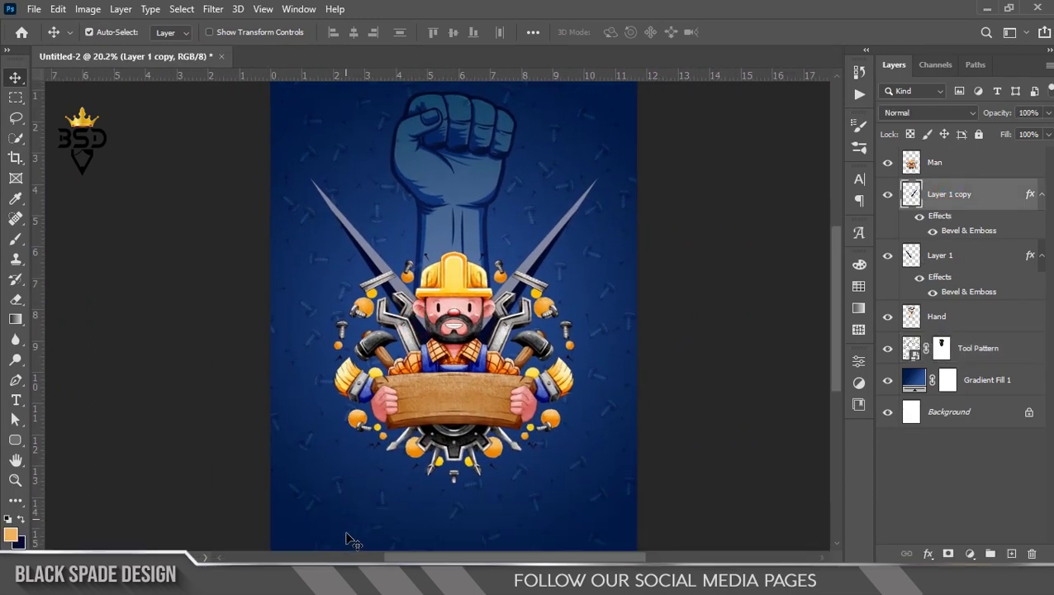
pyautogui.hotkey('alt', 'Tab')
pyautogui.moveTo(380, 203); pyautogui.dragTo(458, 300)
pyautogui.scroll(-3, 459, 301)
pyautogui.moveTo(607, 267); pyautogui.dragTo(465, 105)
pyautogui.write('90')
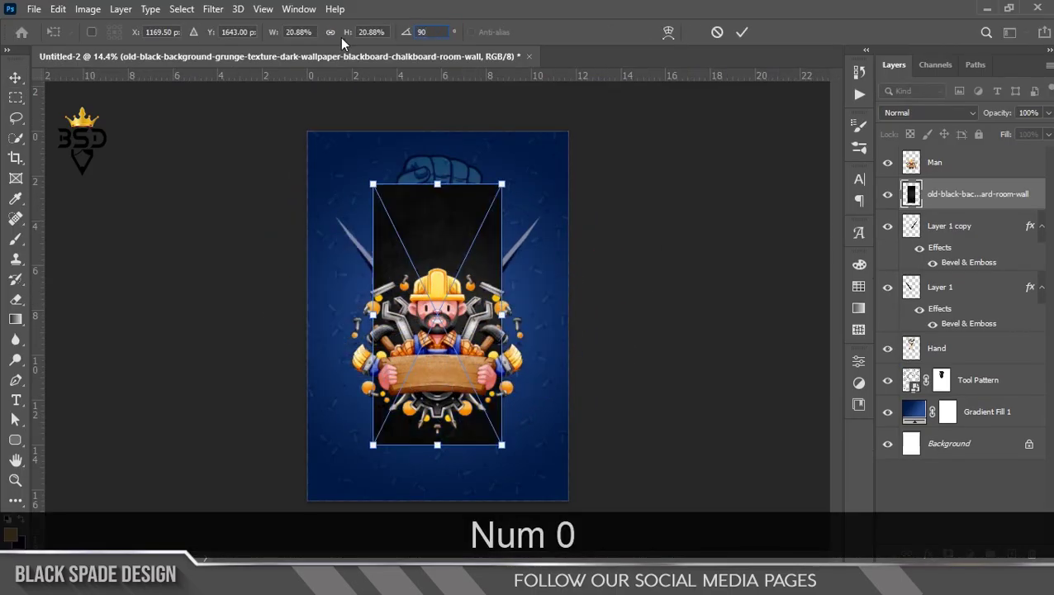
pyautogui.moveTo(501, 183); pyautogui.dragTo(691, 80)
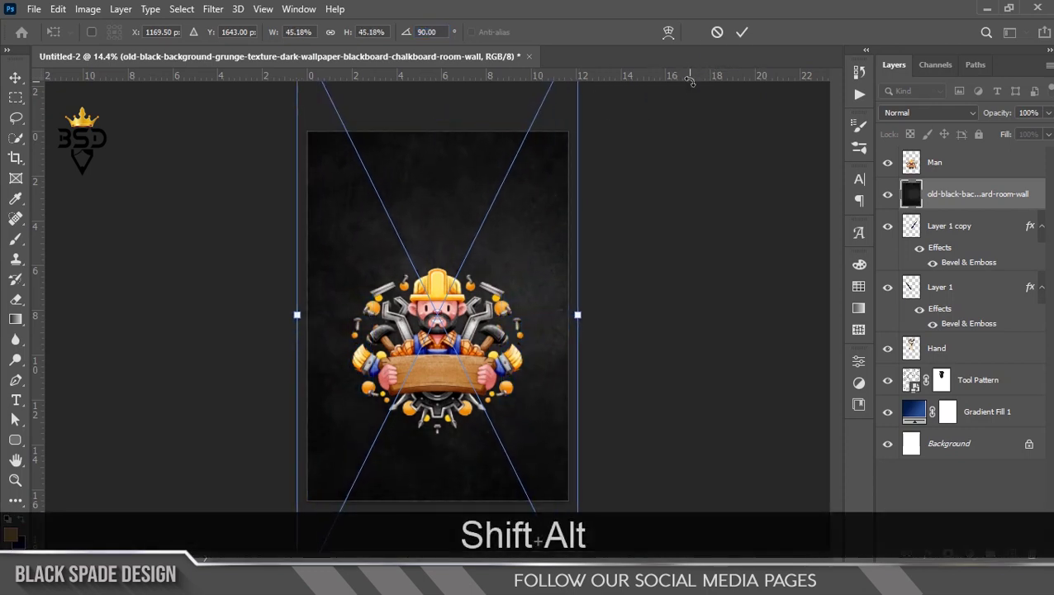
pyautogui.press('Return')
# Step: Set the grunge texture layer's blend mode to Difference and its opacity to 50%
pyautogui.click(891, 111)
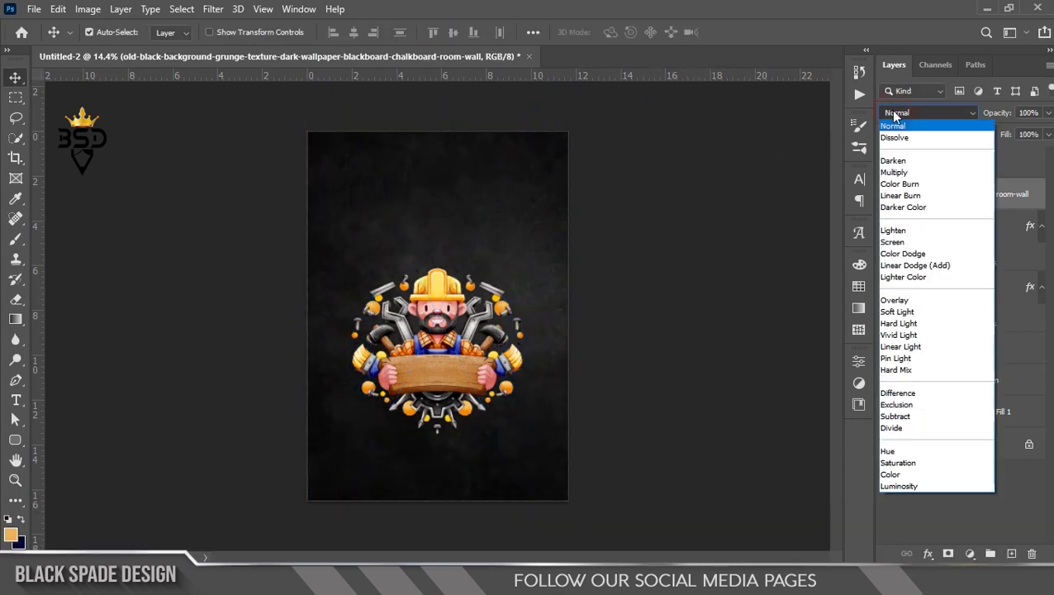
pyautogui.click(900, 393)
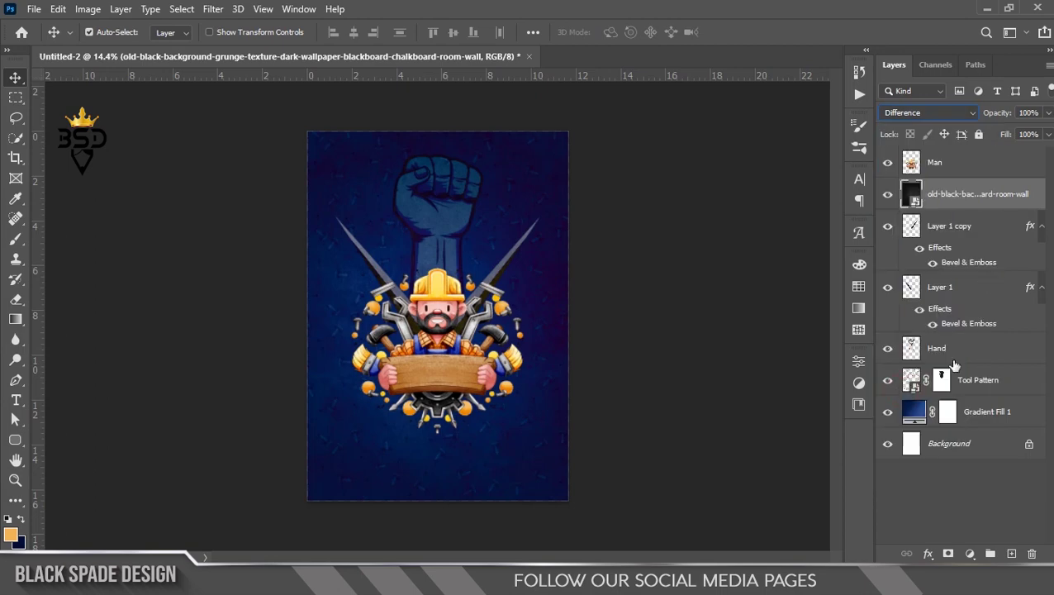
pyautogui.press('KP_5')
pyautogui.press('Return')
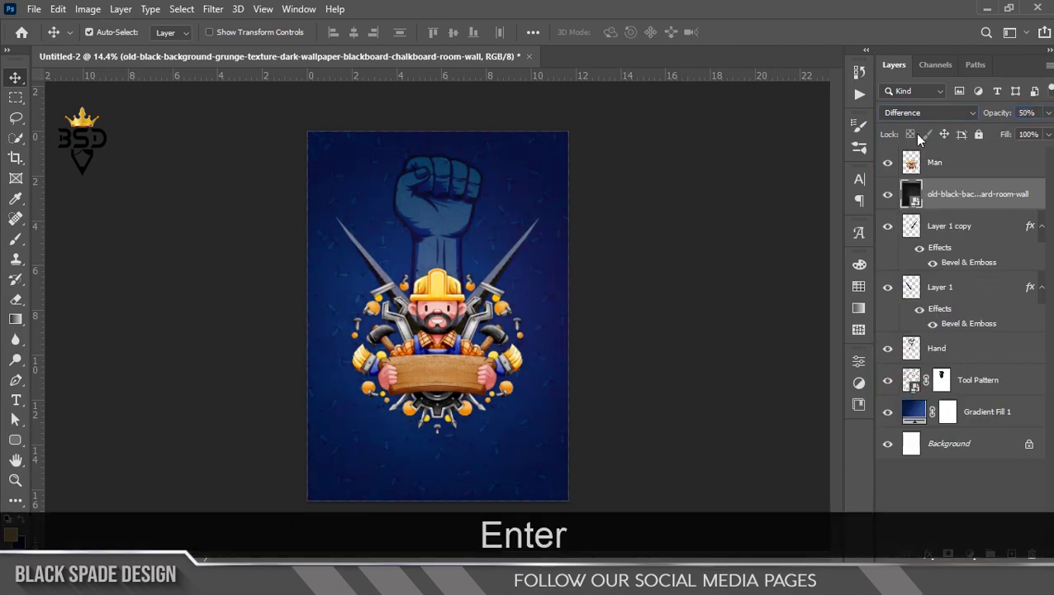
pyautogui.click(945, 194)
# Step: Enlarge the Man layer proportionally from its centre to 109.22%
pyautogui.scroll(9, 426, 236)
pyautogui.press('space')
pyautogui.moveTo(358, 292); pyautogui.dragTo(388, 194)
pyautogui.scroll(-8, 387, 195)
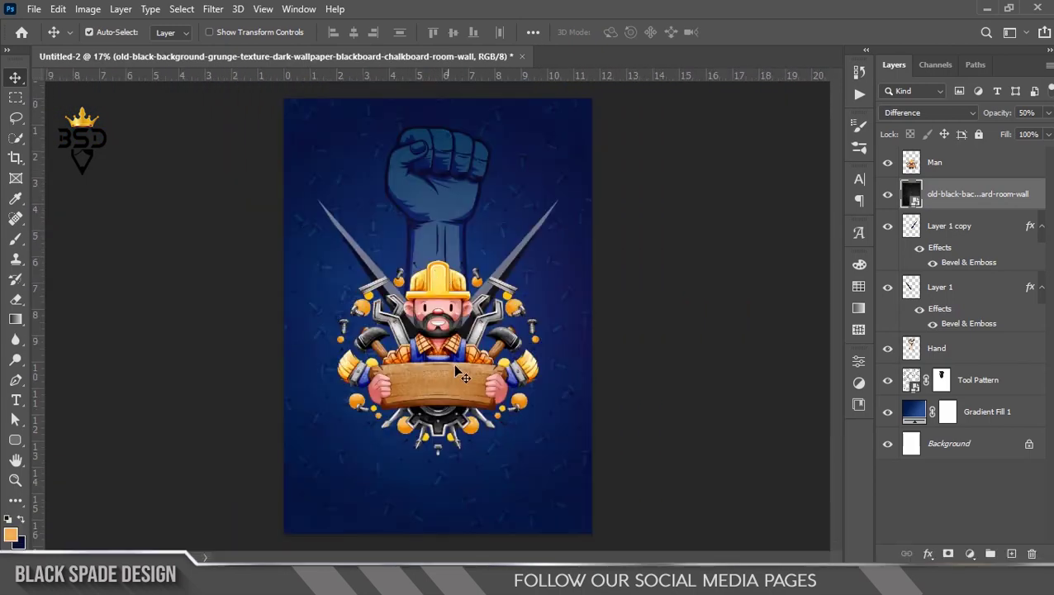
pyautogui.scroll(2, 453, 368)
pyautogui.press('space')
pyautogui.rightClick(456, 376)
pyautogui.click(473, 386)
pyautogui.hotkey('ctrl', 't')
pyautogui.moveTo(570, 204); pyautogui.dragTo(597, 204)
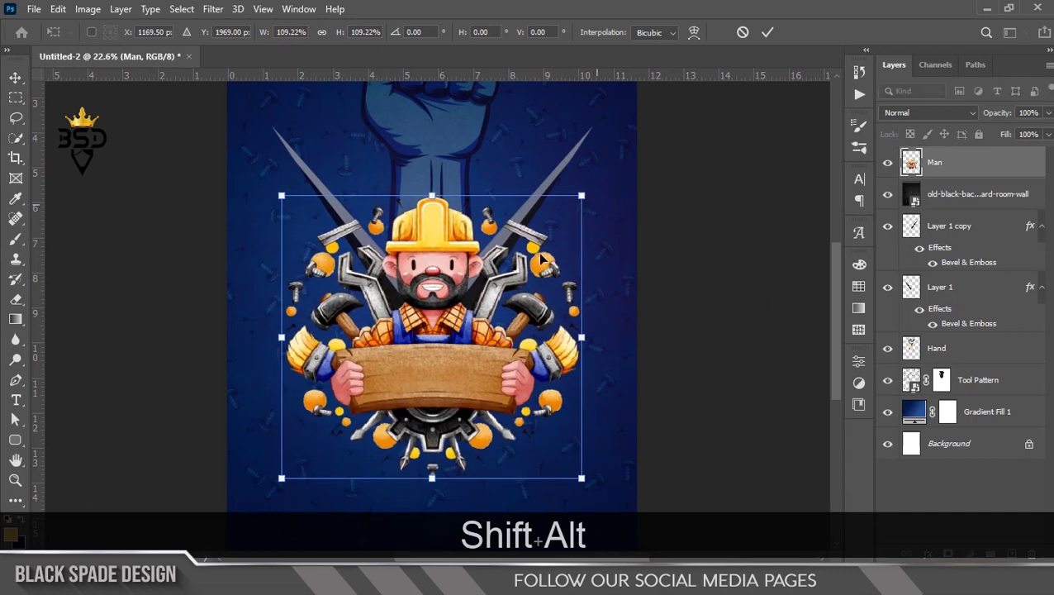
pyautogui.scroll(-1, 423, 334)
pyautogui.press('space')
pyautogui.moveTo(419, 347); pyautogui.dragTo(430, 283)
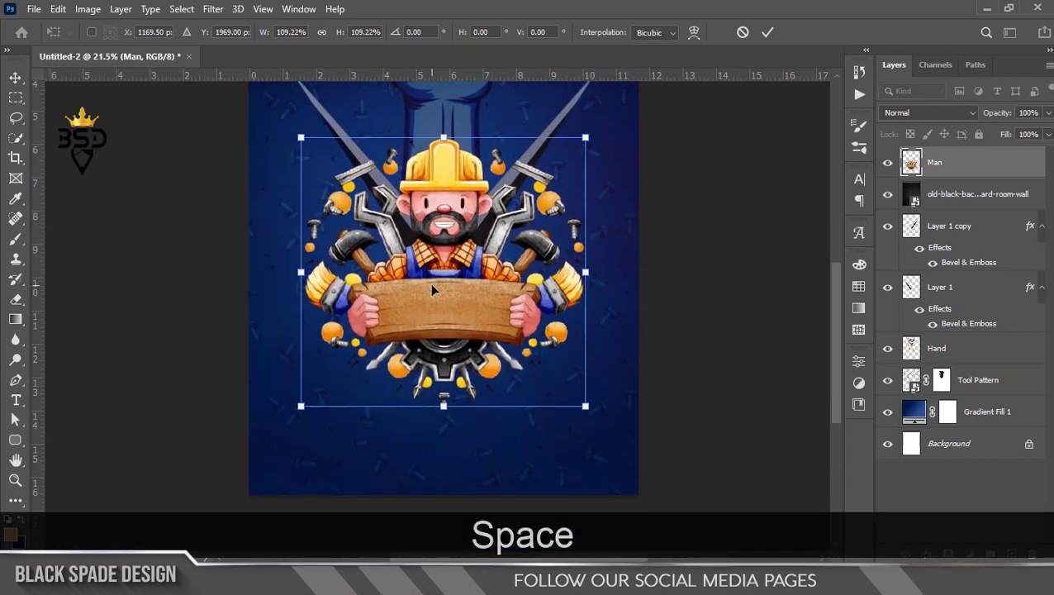
pyautogui.press('Return')
# Step: Run the Laconic Long Shadow action Shadow Right on the Man layer and set the shadow layer's opacity to 60%
pyautogui.scroll(-3, 431, 283)
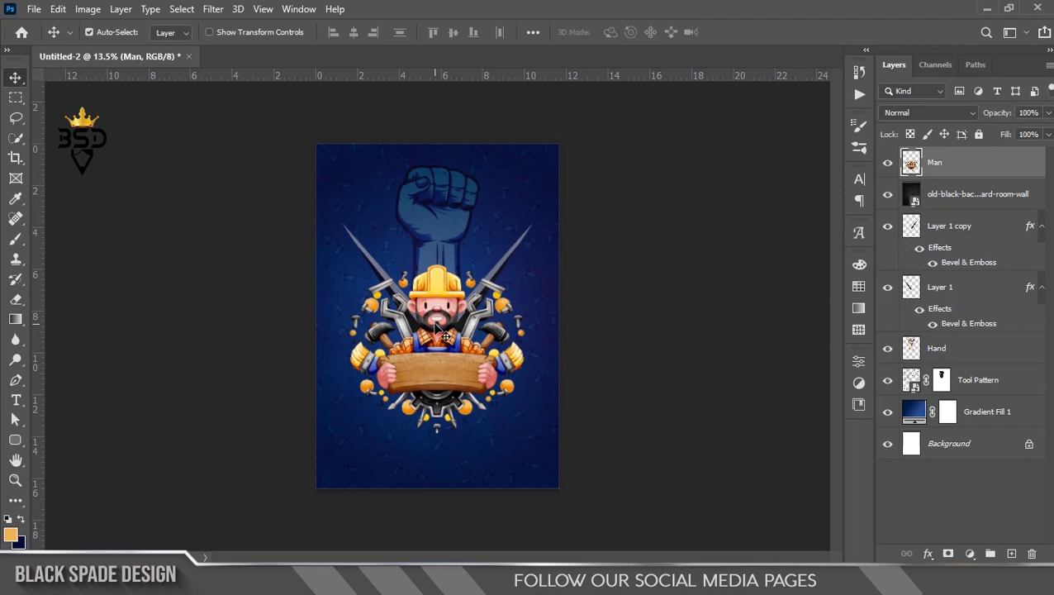
pyautogui.scroll(1, 444, 334)
pyautogui.press('space')
pyautogui.scroll(4, 424, 270)
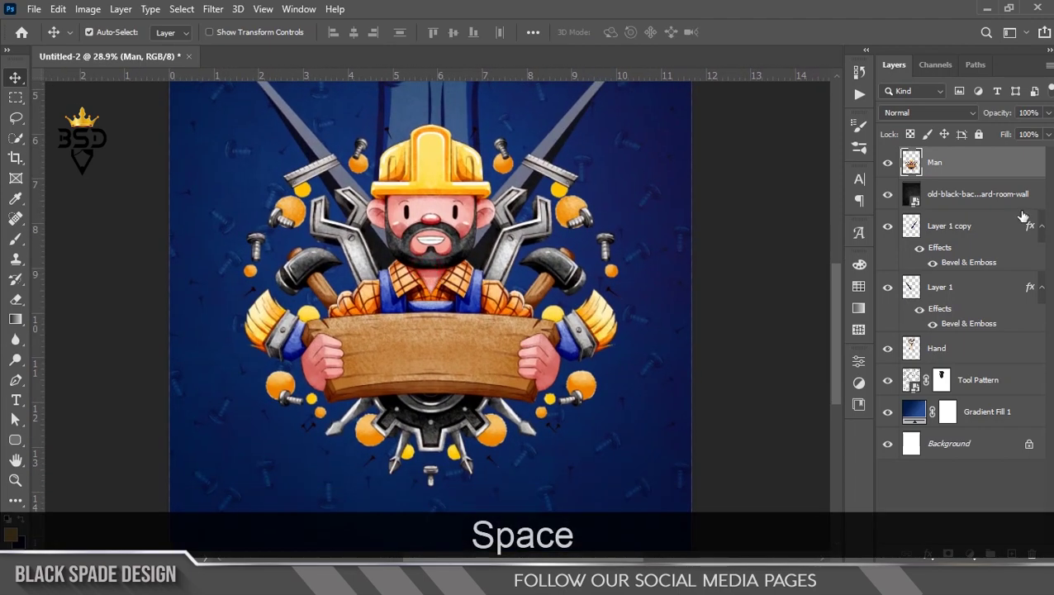
pyautogui.click(859, 96)
pyautogui.click(747, 214)
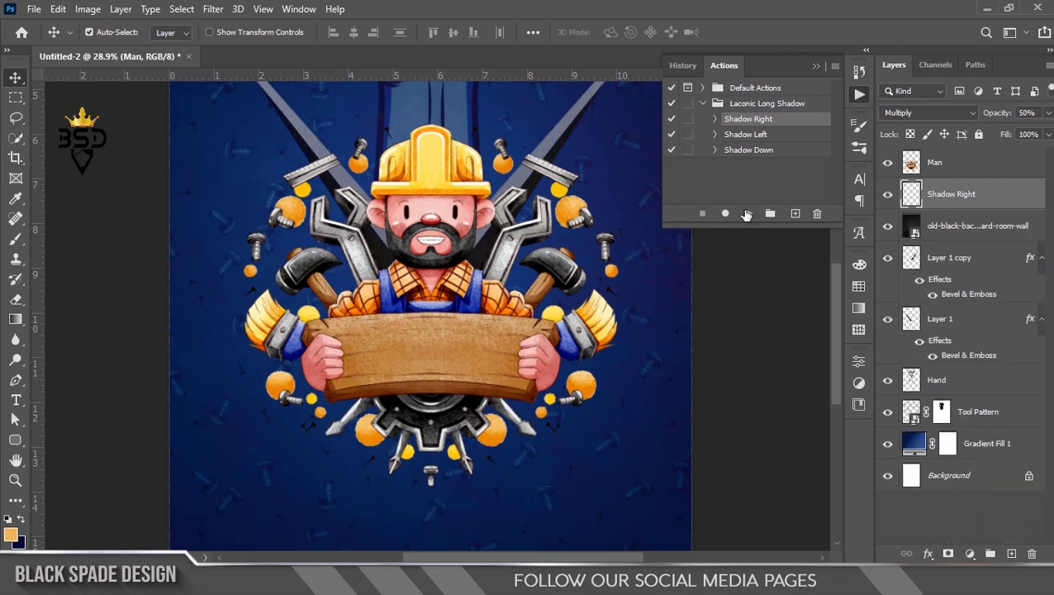
pyautogui.scroll(6, 322, 437)
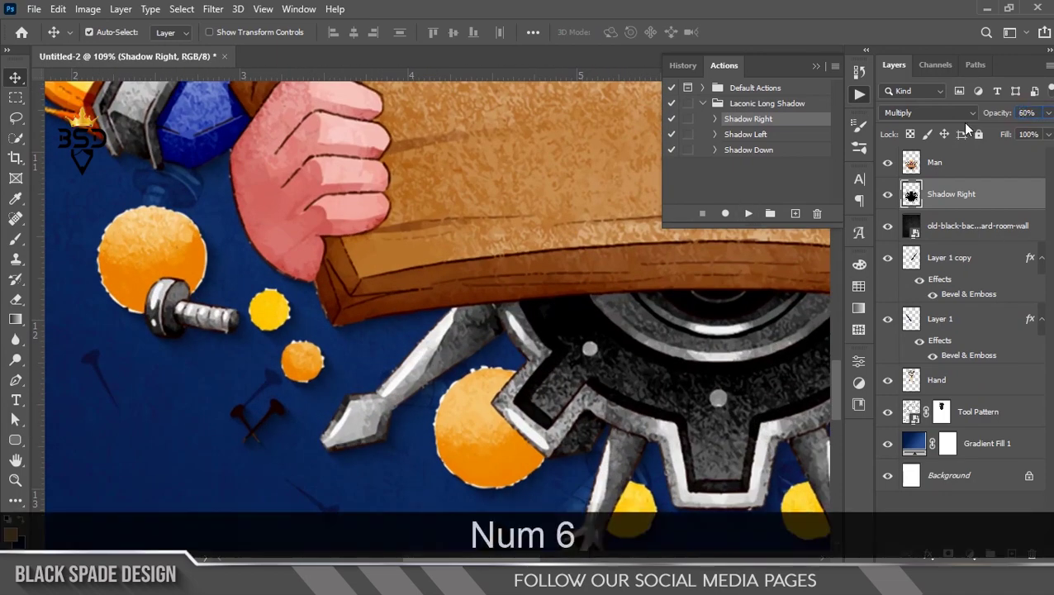
# Step: Add the text LABOUR on the wooden board as a new text layer above the Man layer
pyautogui.click(949, 162)
pyautogui.scroll(-5, 533, 186)
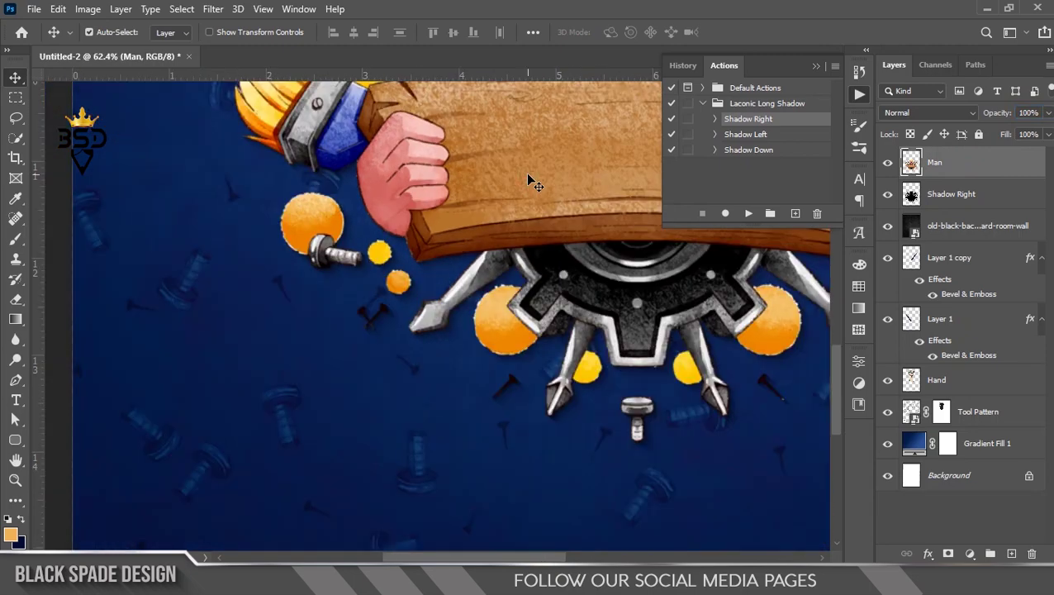
pyautogui.scroll(5, 371, 322)
pyautogui.press('space')
pyautogui.click(819, 71)
pyautogui.press('t')
pyautogui.scroll(-3, 561, 223)
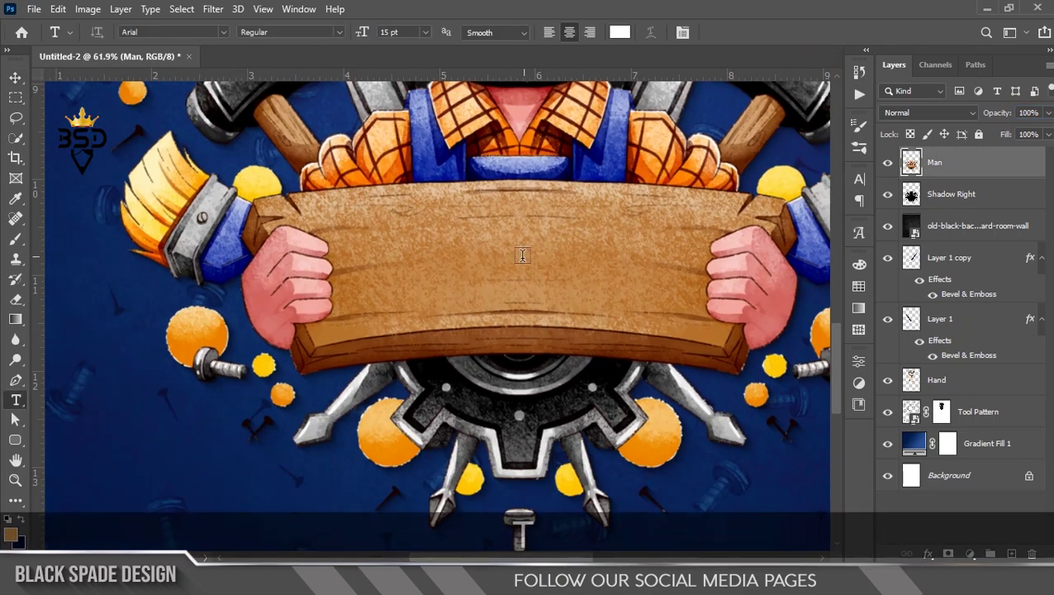
pyautogui.click(496, 245)
pyautogui.press('capslock')
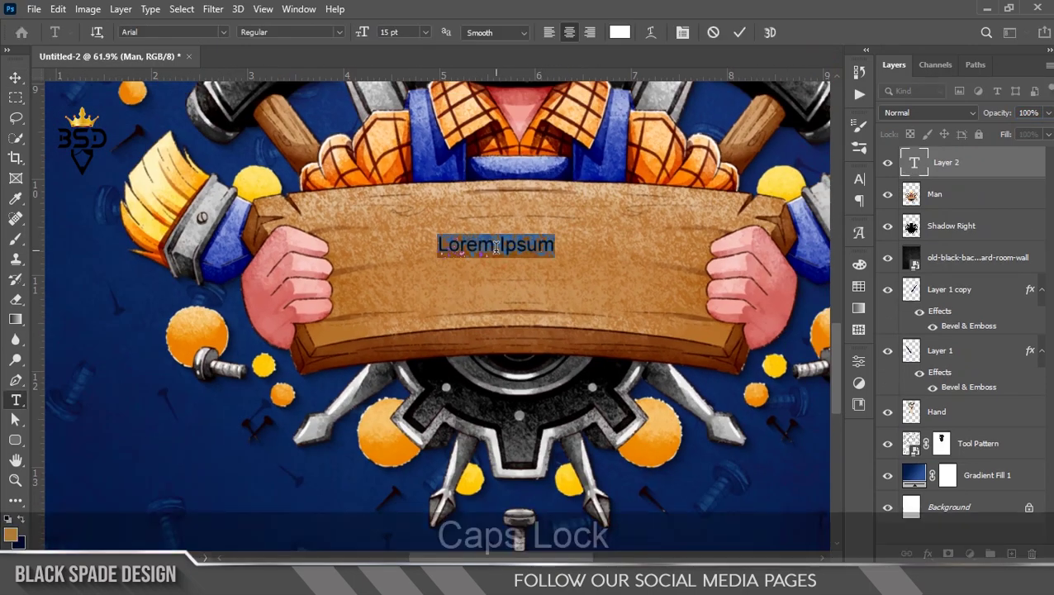
pyautogui.write('LABOUR')
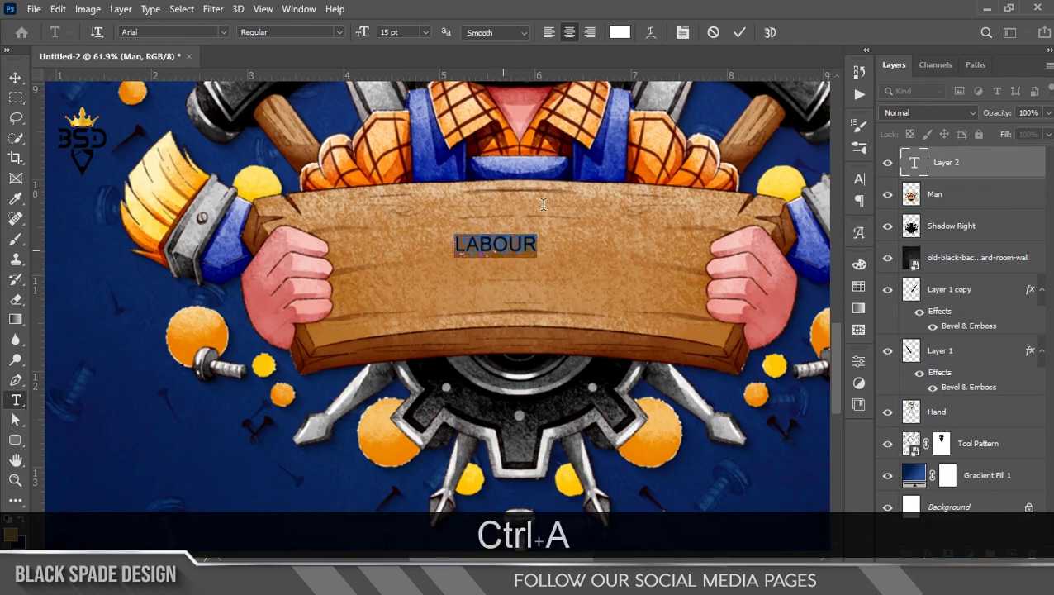
# Step: Format the LABOUR text in Uni Sans Heavy CAPS at 63 pt
pyautogui.click(682, 33)
pyautogui.click(767, 202)
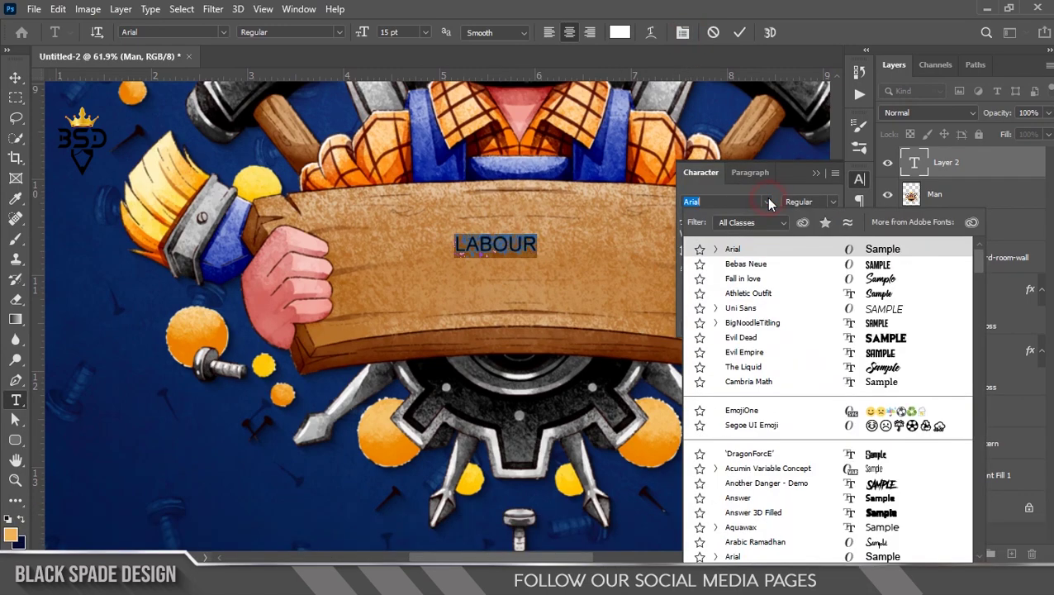
pyautogui.click(748, 307)
pyautogui.click(832, 202)
pyautogui.click(829, 227)
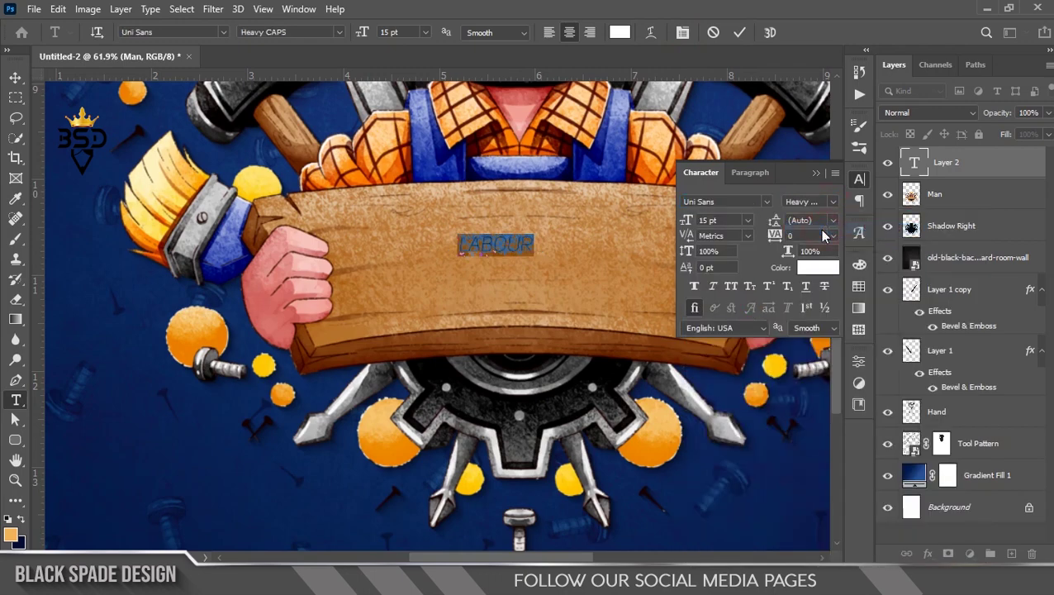
pyautogui.moveTo(687, 220); pyautogui.dragTo(727, 218)
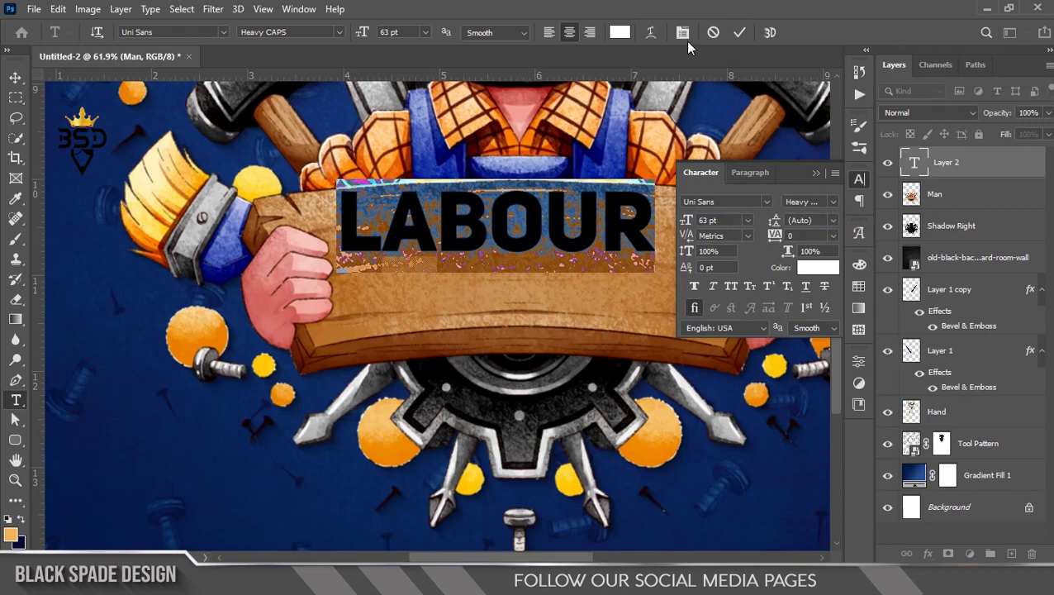
# Step: Warp the LABOUR text with a horizontal Arc style and a bend of +8%
pyautogui.click(658, 34)
pyautogui.click(795, 176)
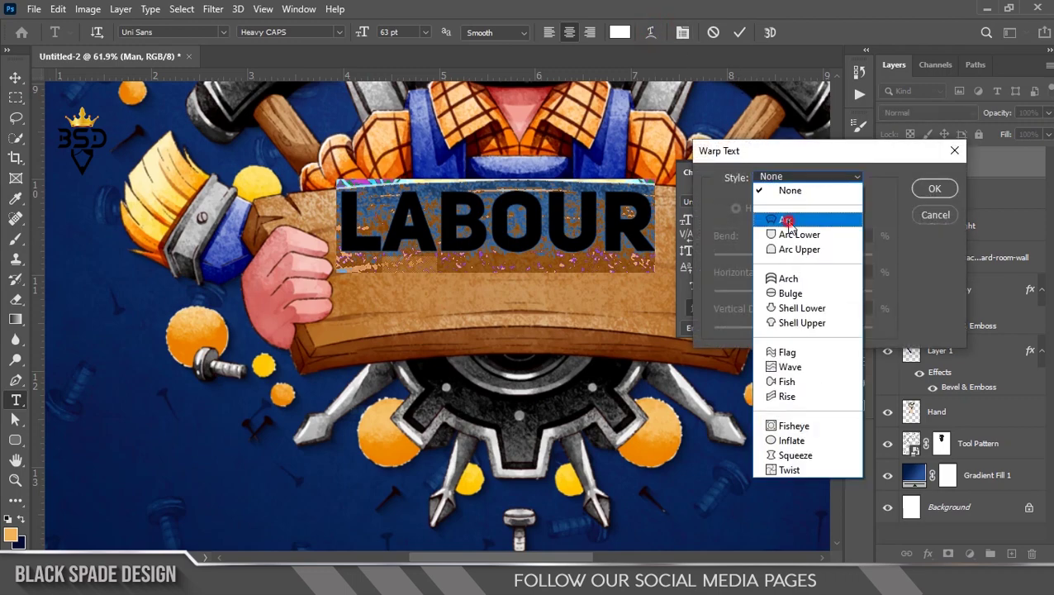
pyautogui.click(788, 214)
pyautogui.moveTo(803, 258); pyautogui.dragTo(799, 256)
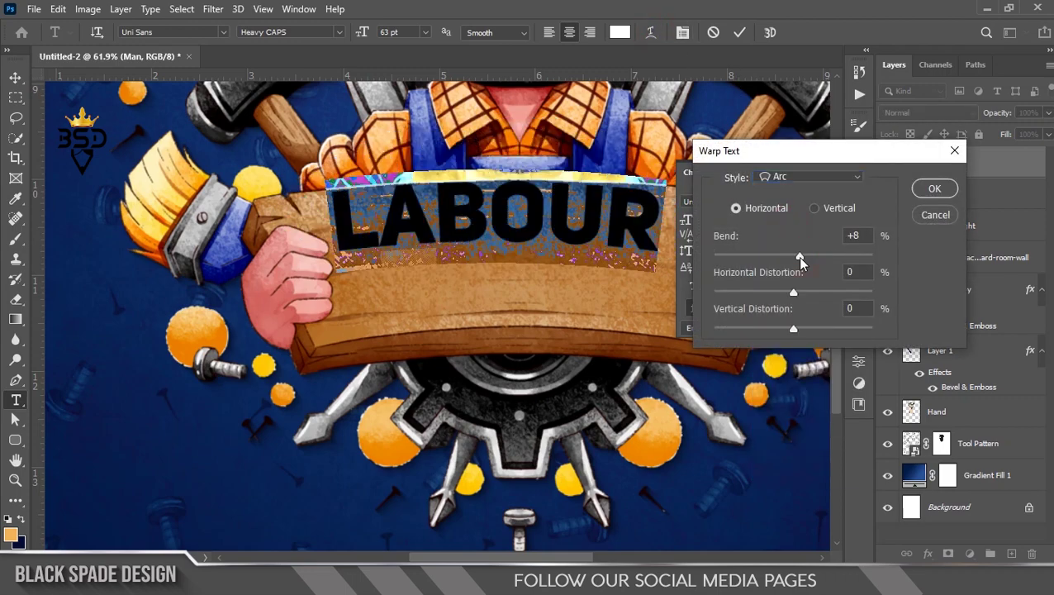
pyautogui.click(934, 189)
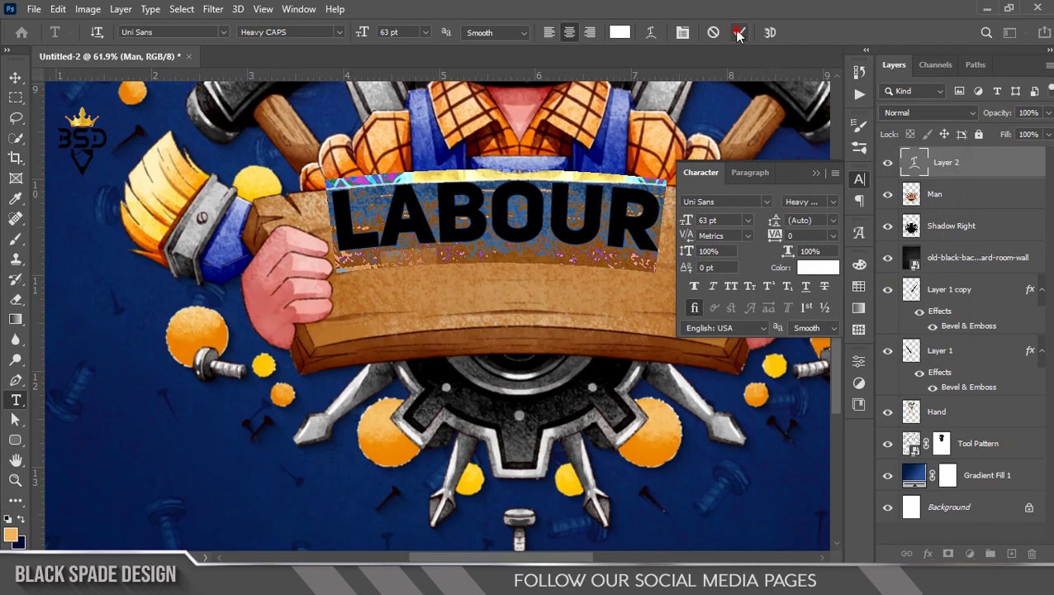
pyautogui.click(737, 32)
# Step: Position the LABOUR text in the middle of the wooden board and enlarge it proportionally to 107.36%
pyautogui.press('v')
pyautogui.click(815, 173)
pyautogui.moveTo(617, 216); pyautogui.dragTo(635, 263)
pyautogui.hotkey('ctrl', 't')
pyautogui.moveTo(683, 207); pyautogui.dragTo(698, 203)
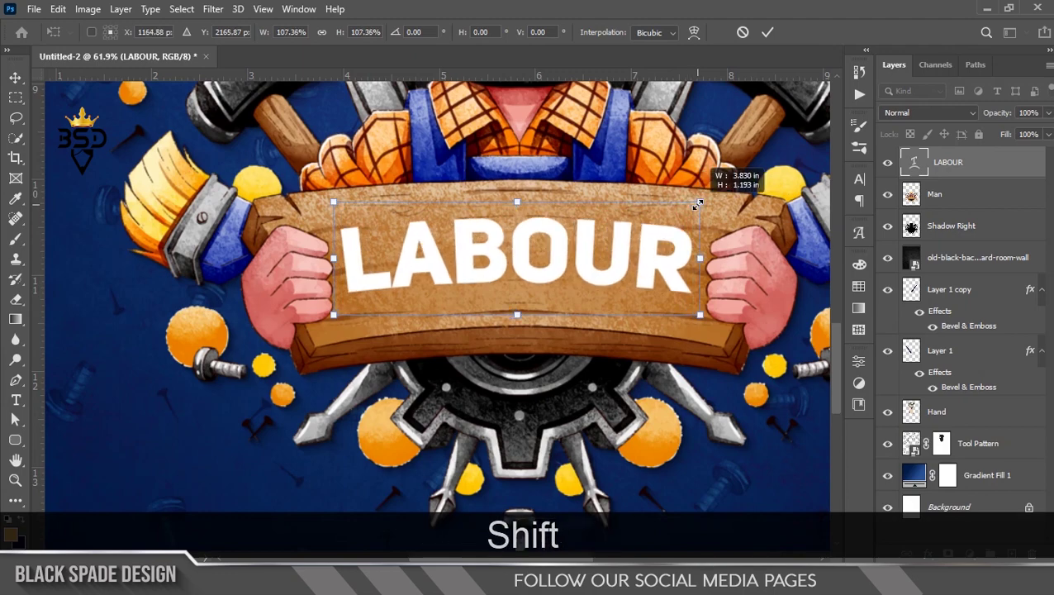
pyautogui.press('Return')
pyautogui.press('Down')
pyautogui.press('Down')
pyautogui.press('Down')
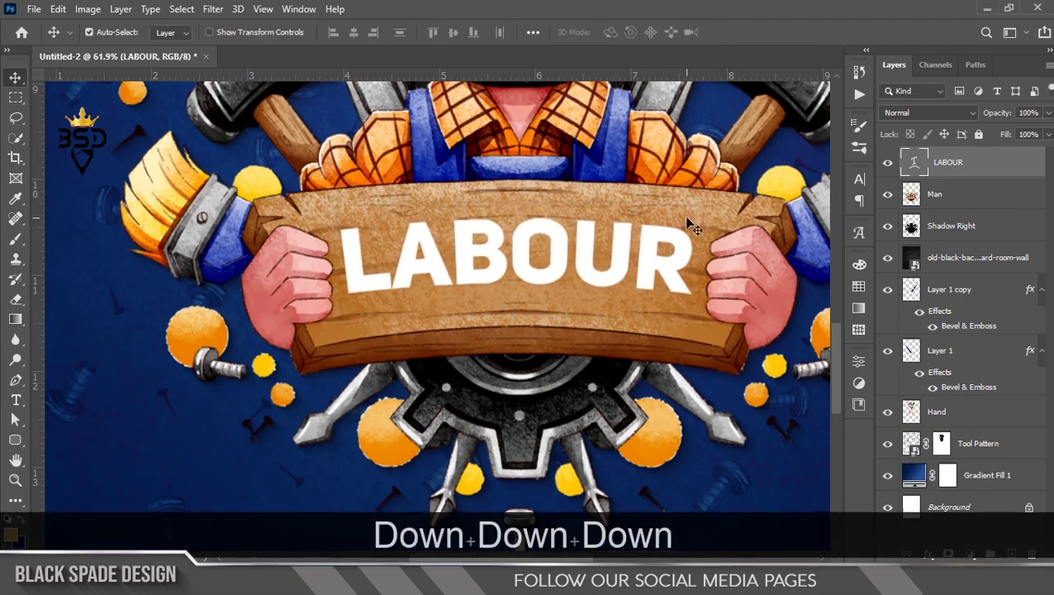
# Step: Run the Laconic Long Shadow action Shadow Right on the LABOUR text layer
pyautogui.scroll(-4, 549, 247)
pyautogui.scroll(3, 548, 248)
pyautogui.scroll(4, 549, 247)
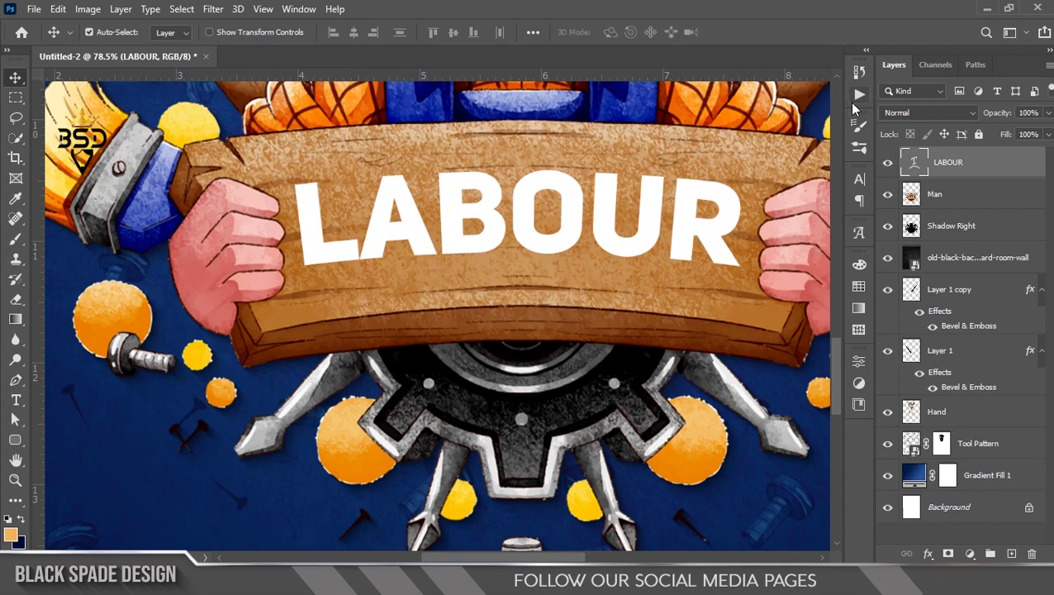
pyautogui.click(858, 95)
pyautogui.click(744, 213)
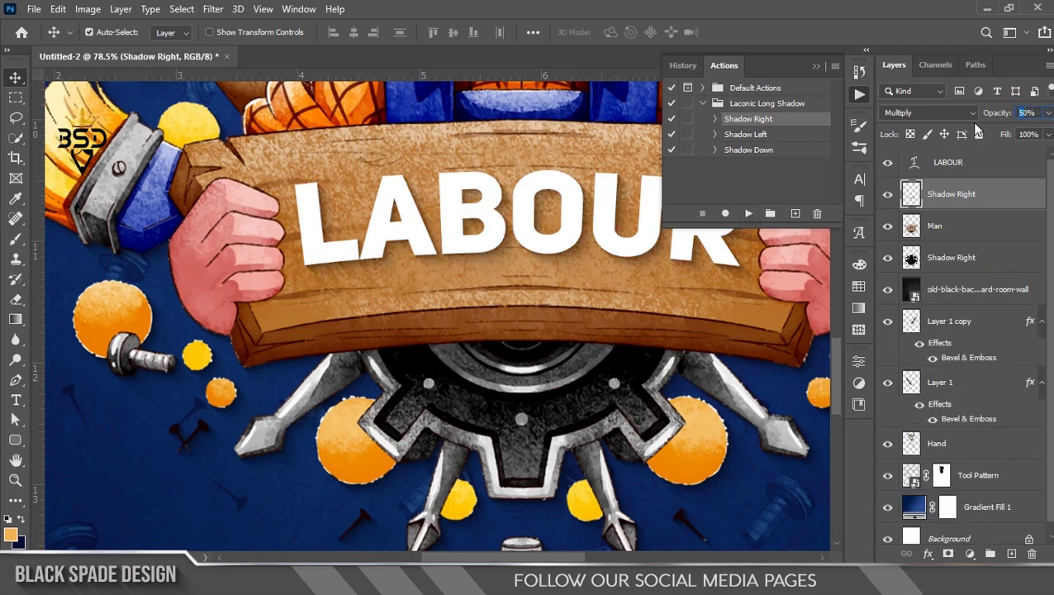
# Step: Set the opacity of the LABOUR text's Shadow Right layer to 70%
pyautogui.press('7')
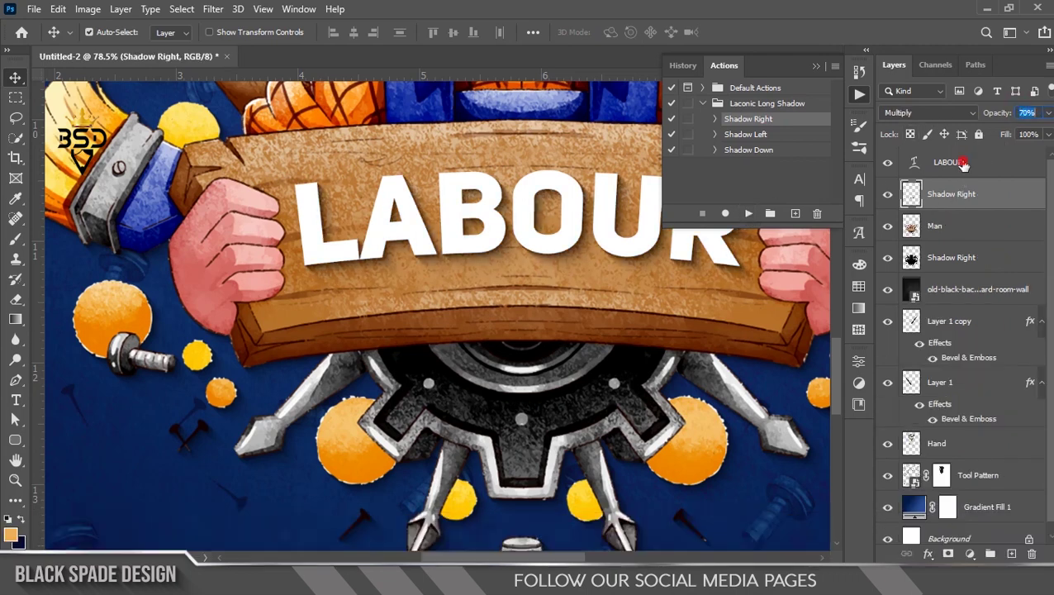
pyautogui.click(964, 165)
pyautogui.scroll(-3, 518, 337)
pyautogui.click(575, 314)
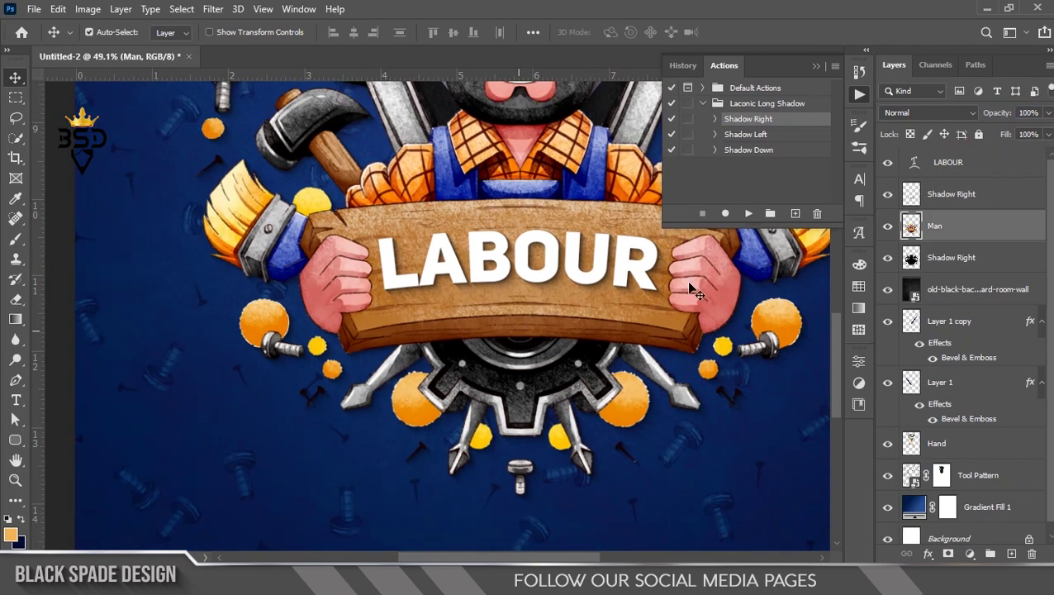
# Step: Add a new text line reading DAY below the LABOUR lettering, on a layer above LABOUR
pyautogui.click(947, 161)
pyautogui.press('t')
pyautogui.click(512, 351)
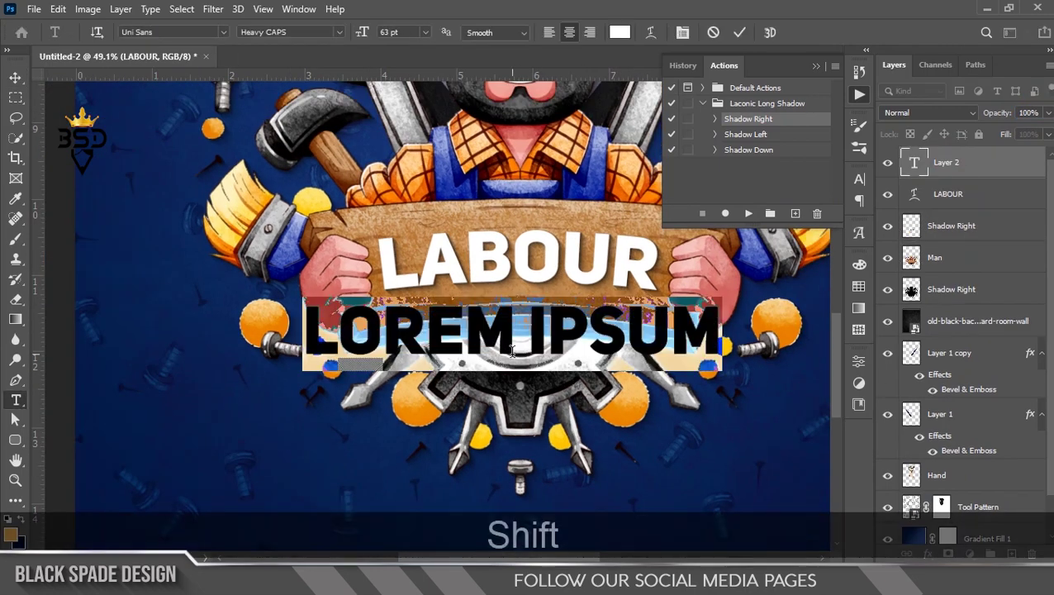
pyautogui.write('DAT')
pyautogui.press('BackSpace')
pyautogui.write('Y')
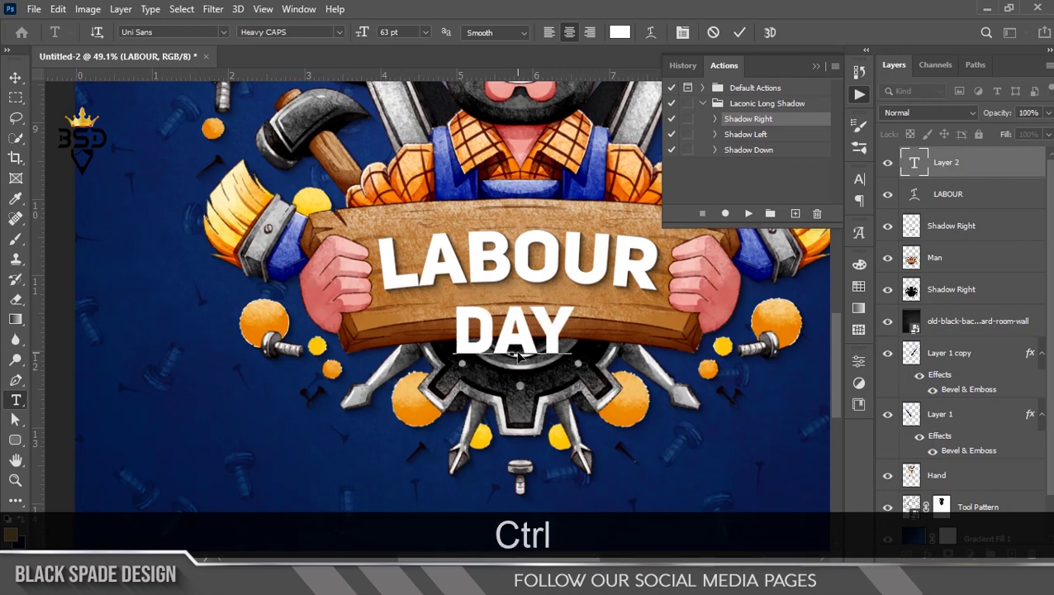
# Step: Change the font of the new text to Fall in love Regular and retype it as Day
pyautogui.hotkey('ctrl', 'a')
pyautogui.click(682, 32)
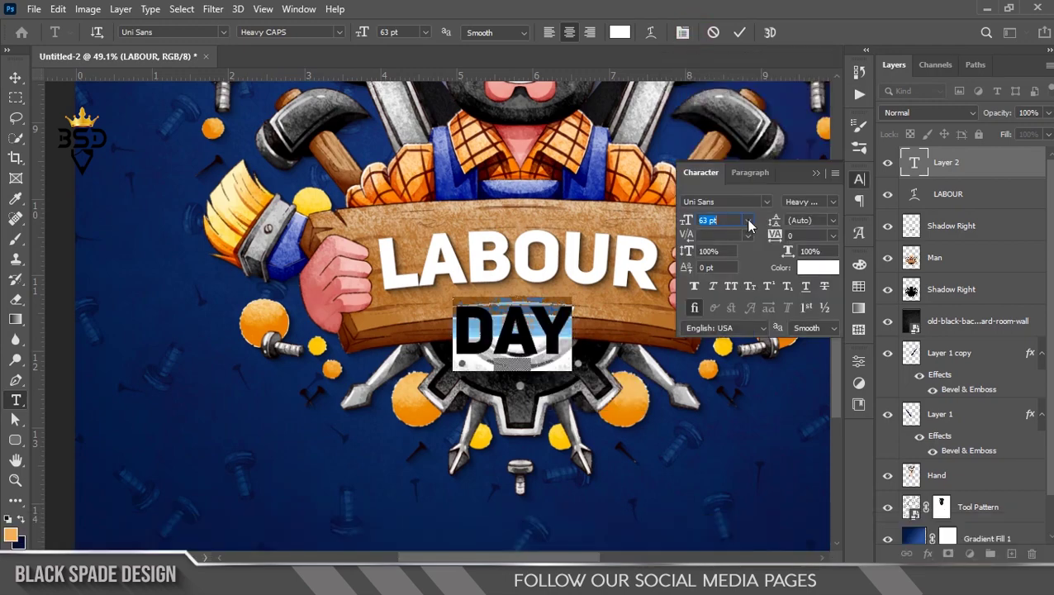
pyautogui.click(764, 200)
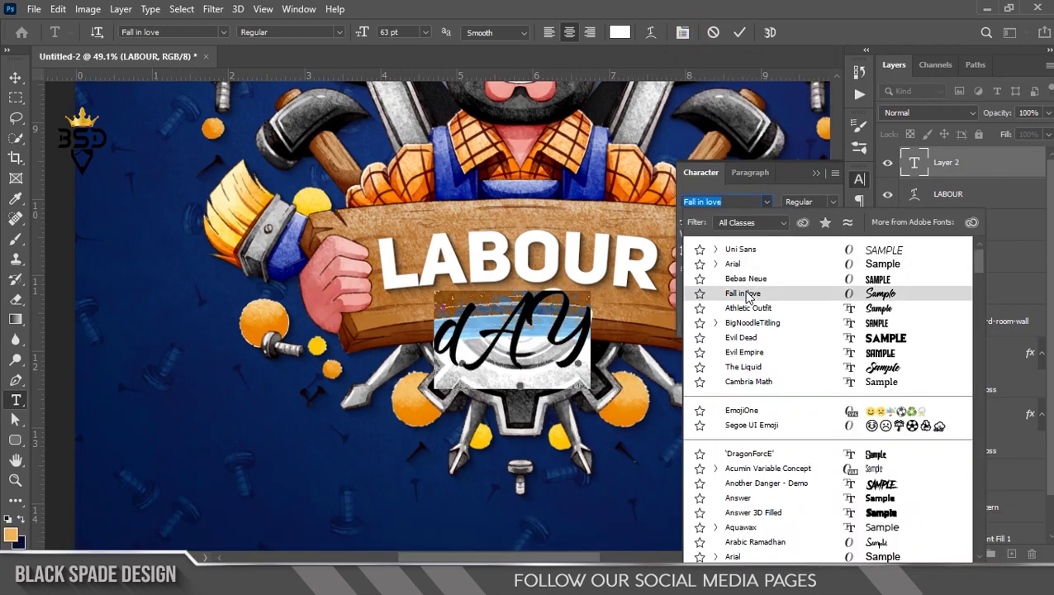
pyautogui.click(743, 293)
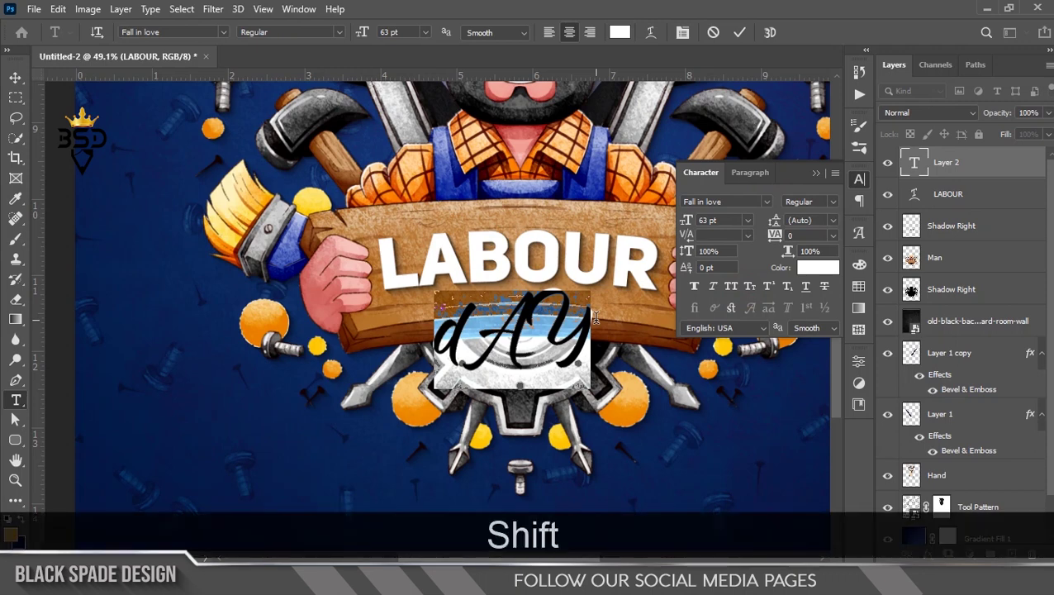
pyautogui.write('Day')
# Step: Set the Day text size to 97 pt and position it below LABOUR, overlapping the board's lower edge
pyautogui.hotkey('ctrl', 'a')
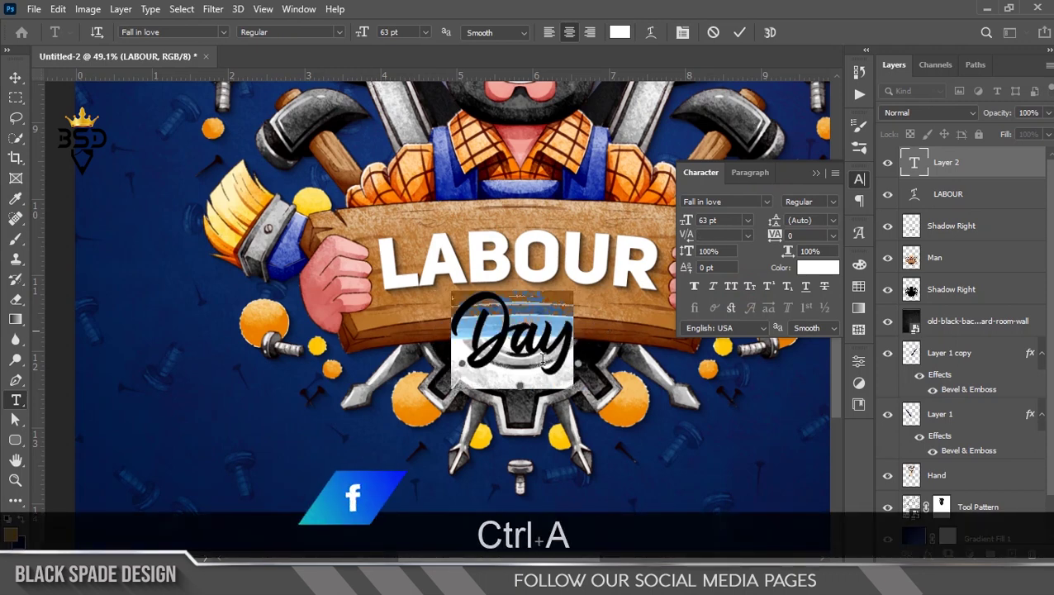
pyautogui.moveTo(685, 220); pyautogui.dragTo(713, 220)
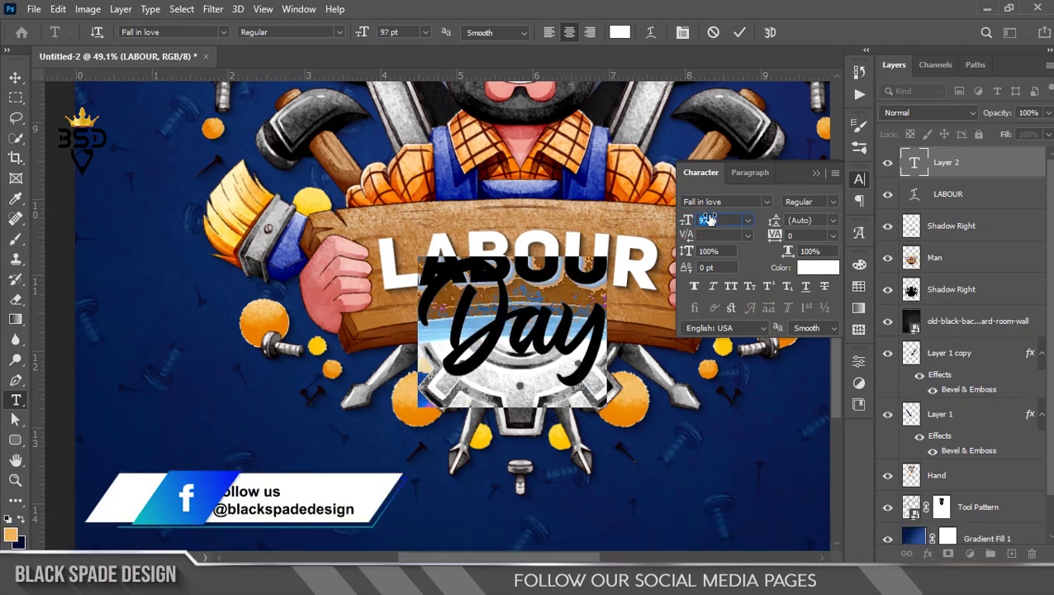
pyautogui.click(737, 32)
pyautogui.press('v')
pyautogui.scroll(2, 590, 388)
pyautogui.moveTo(482, 316); pyautogui.dragTo(504, 371)
# Step: Add a 16 px Outside stroke to the Day text, coloured dark blue 0b1949 sampled from the background
pyautogui.scroll(-2, 502, 413)
pyautogui.press('space')
pyautogui.moveTo(501, 417); pyautogui.dragTo(499, 345)
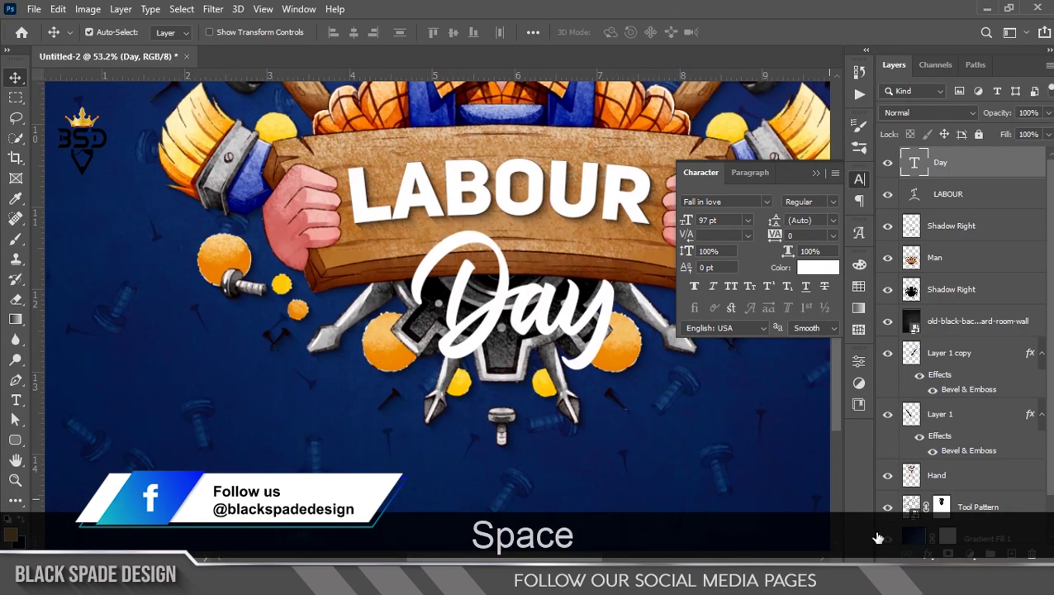
pyautogui.click(928, 553)
pyautogui.click(941, 437)
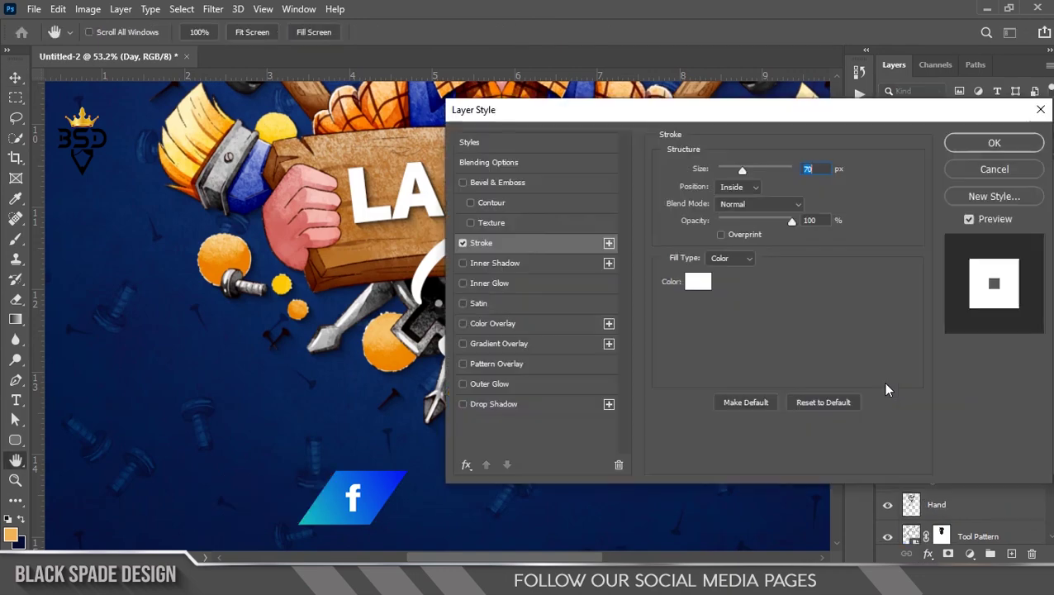
pyautogui.moveTo(519, 119); pyautogui.dragTo(585, 127)
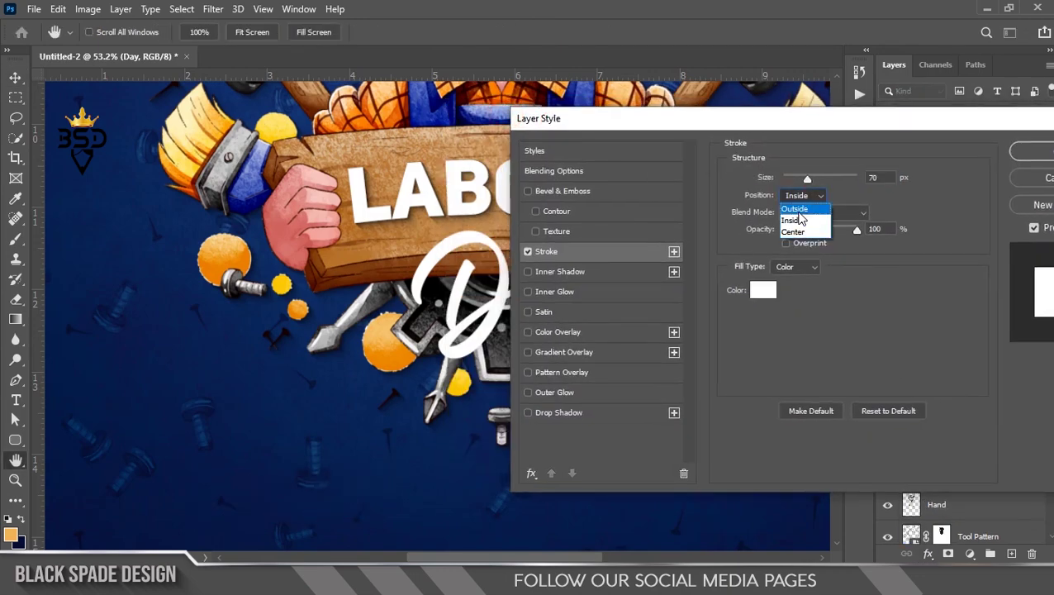
pyautogui.click(794, 209)
pyautogui.click(763, 289)
pyautogui.click(279, 460)
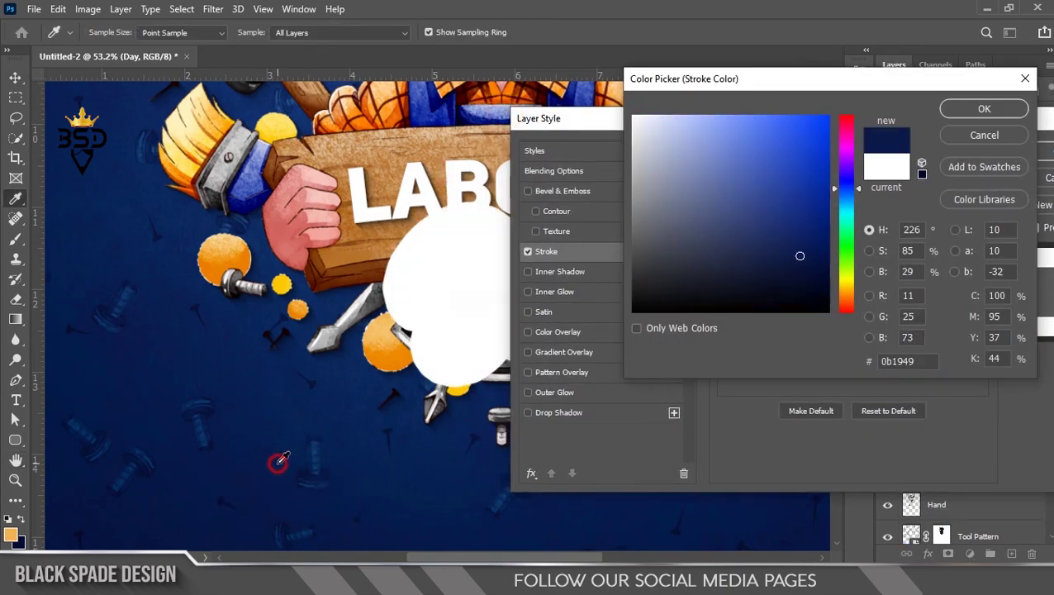
pyautogui.click(983, 108)
pyautogui.moveTo(805, 181); pyautogui.dragTo(793, 178)
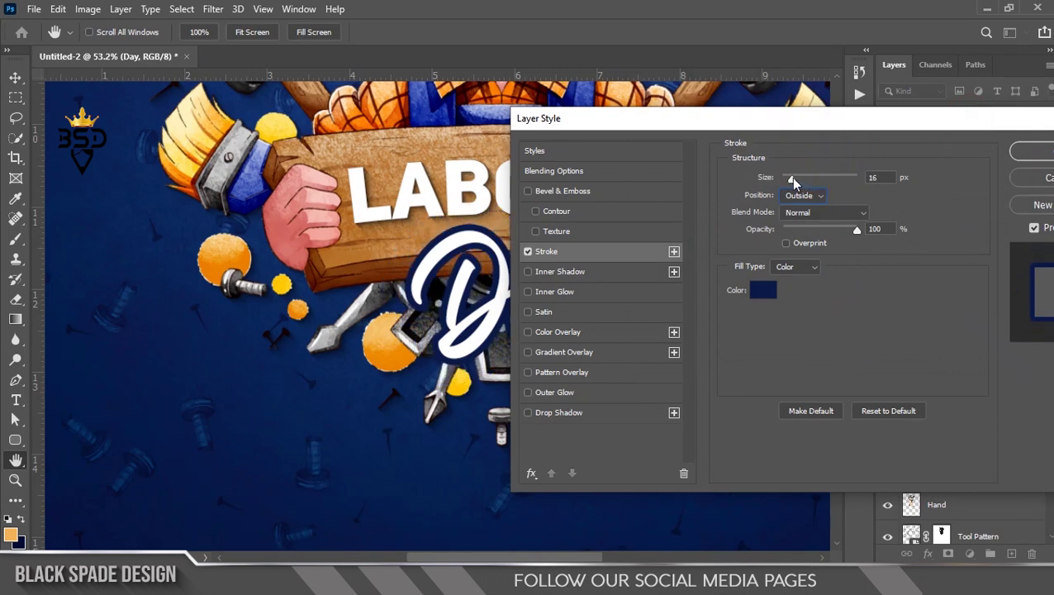
pyautogui.click(1031, 152)
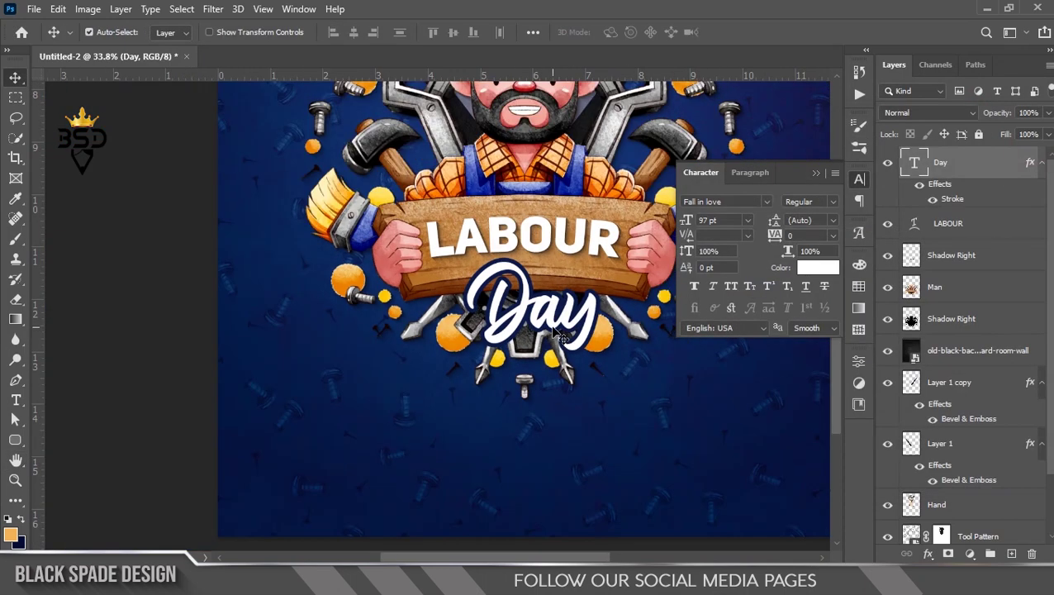
# Step: Enlarge the Day text proportionally from its centre to 123.61 pt and move it slightly lower beneath the board
pyautogui.hotkey('ctrl', 't')
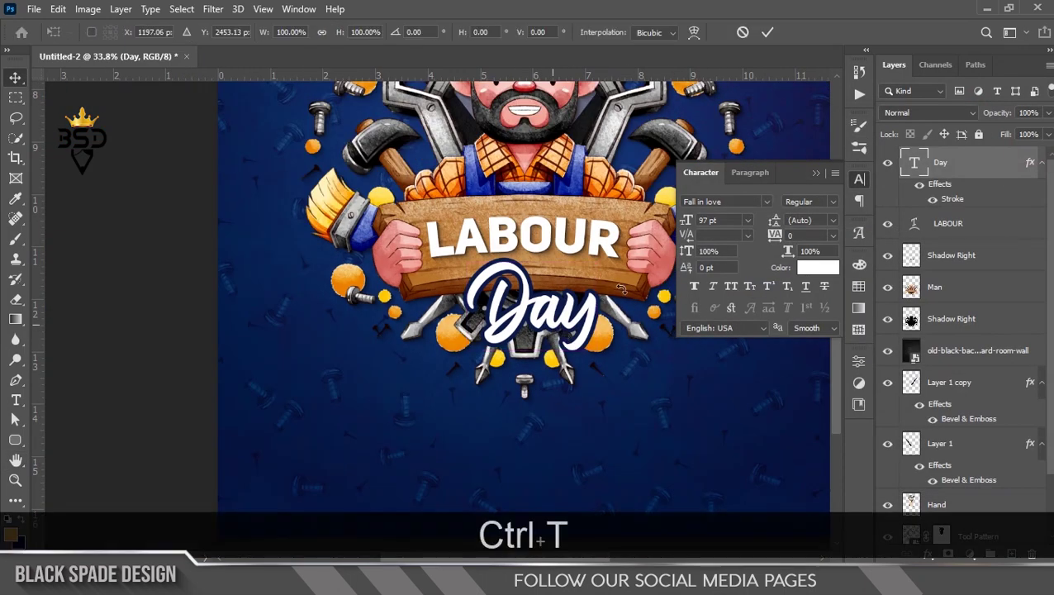
pyautogui.moveTo(593, 261); pyautogui.dragTo(620, 240)
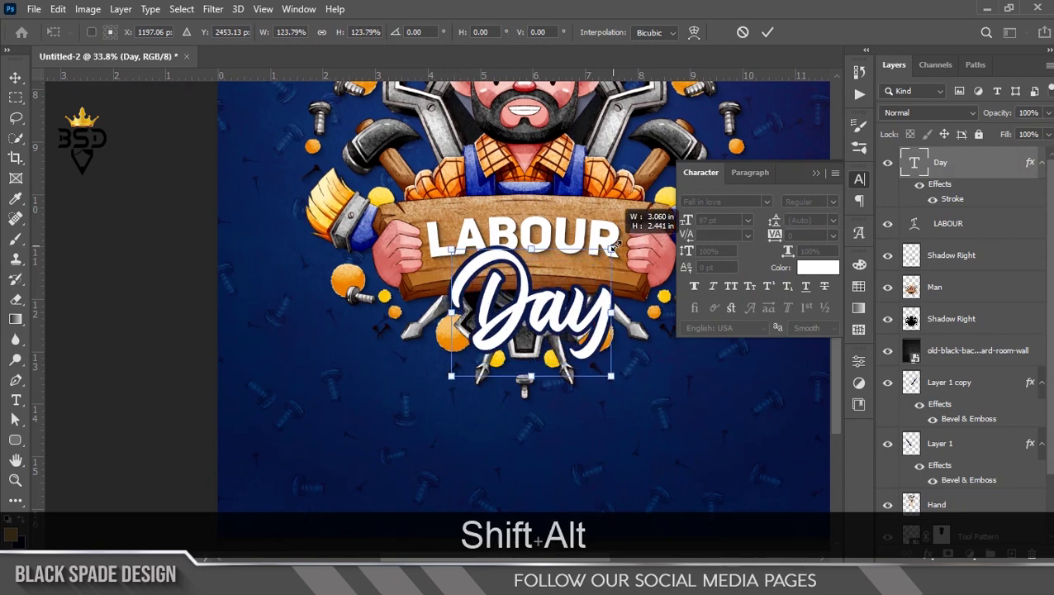
pyautogui.press('Return')
pyautogui.scroll(1, 526, 334)
pyautogui.moveTo(519, 295); pyautogui.dragTo(510, 324)
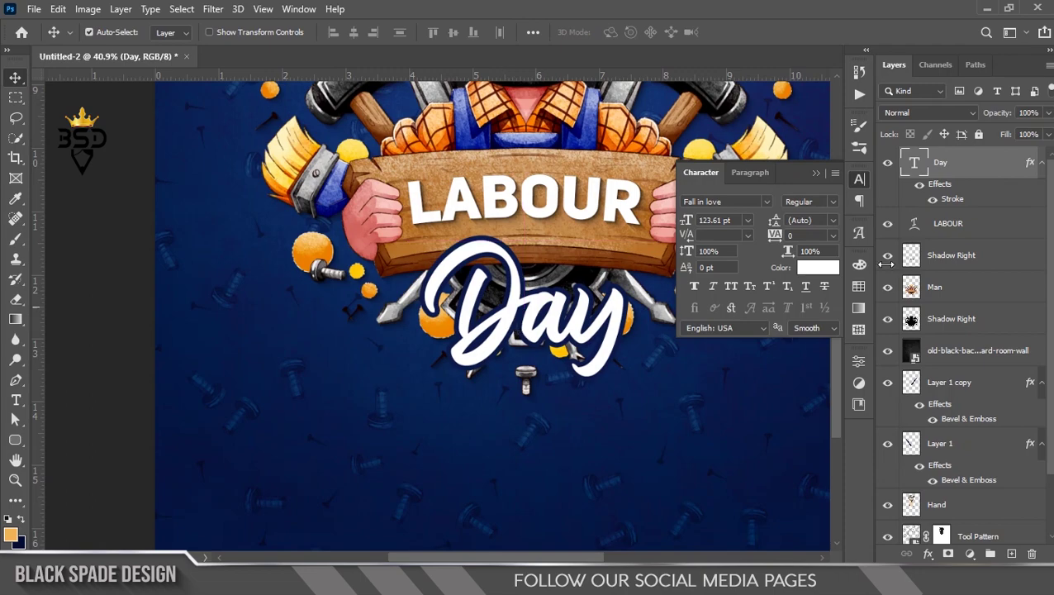
# Step: Add a black Drop Shadow to the Day text with Normal blending, 100% opacity, 90° angle, 27 px distance and 0 px size
pyautogui.click(817, 177)
pyautogui.scroll(5, 512, 355)
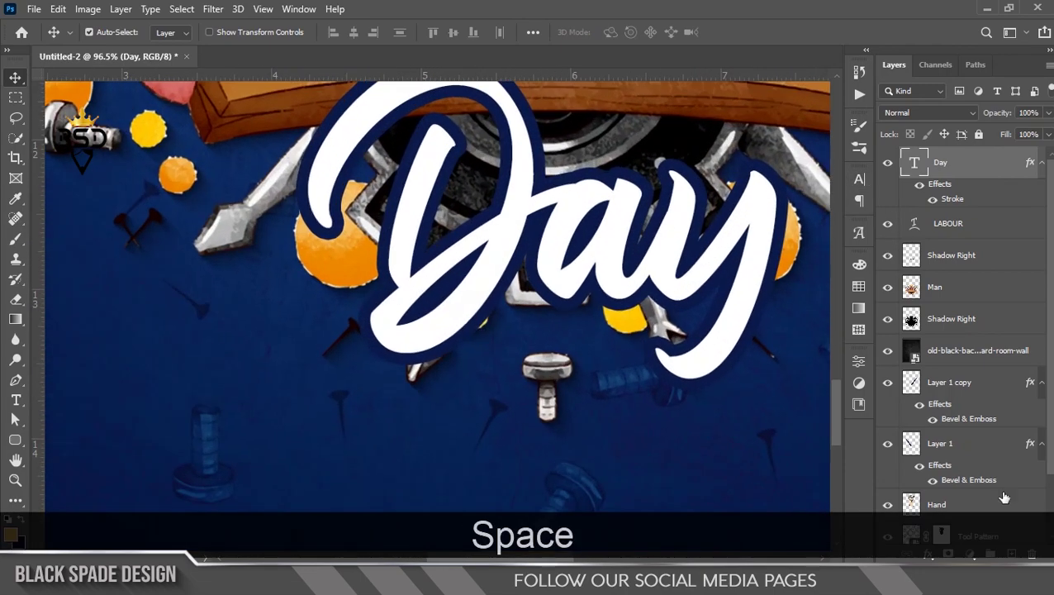
pyautogui.click(932, 554)
pyautogui.click(950, 547)
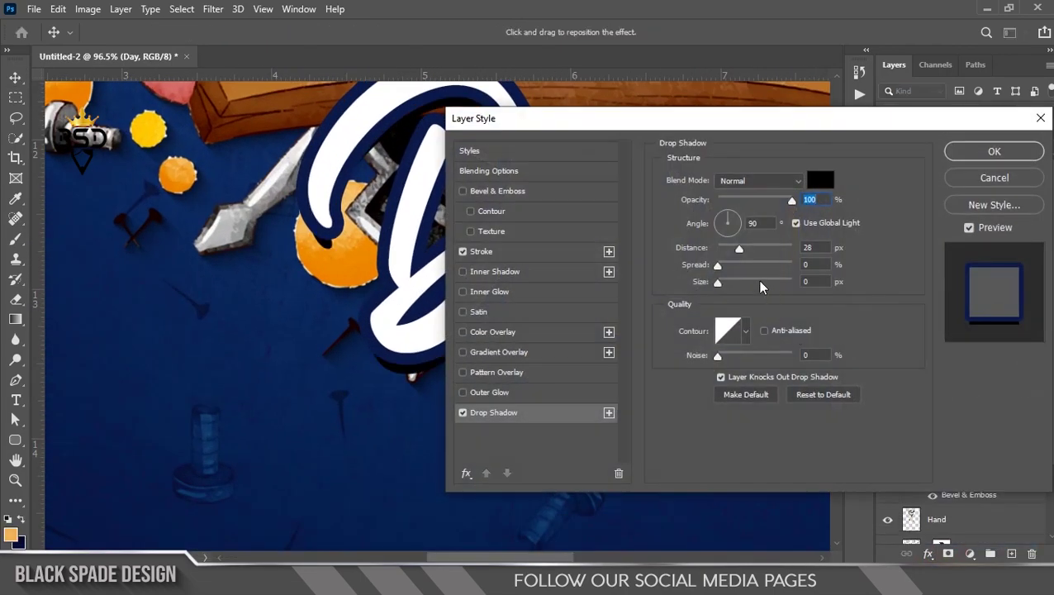
pyautogui.moveTo(745, 122); pyautogui.dragTo(843, 133)
pyautogui.moveTo(838, 261); pyautogui.dragTo(838, 261)
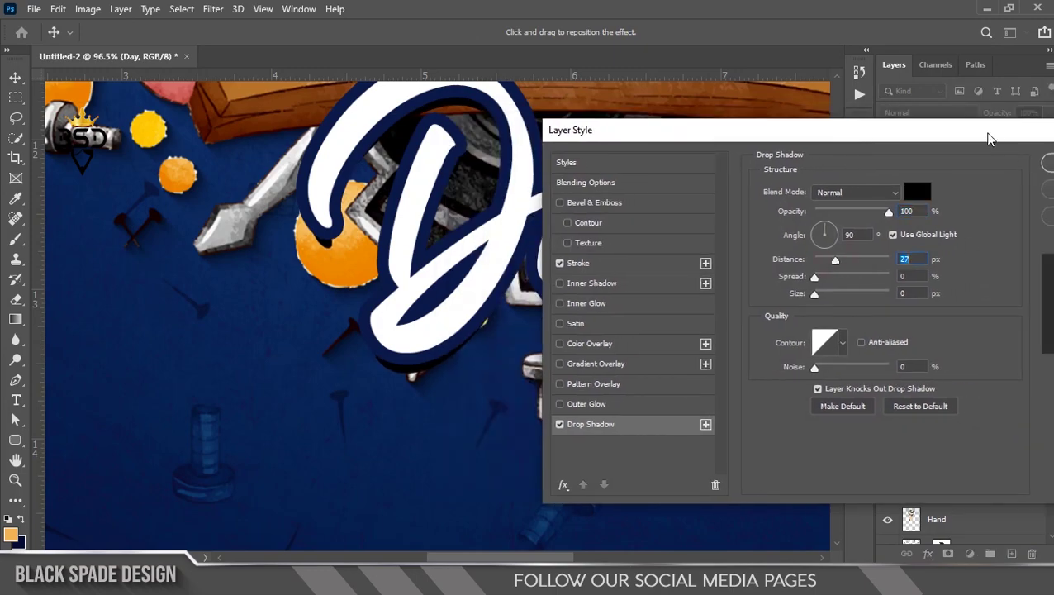
pyautogui.moveTo(988, 134); pyautogui.dragTo(825, 132)
pyautogui.click(894, 160)
# Step: Set the Day text's stroke size to 12 px
pyautogui.scroll(-6, 525, 218)
pyautogui.scroll(3, 524, 220)
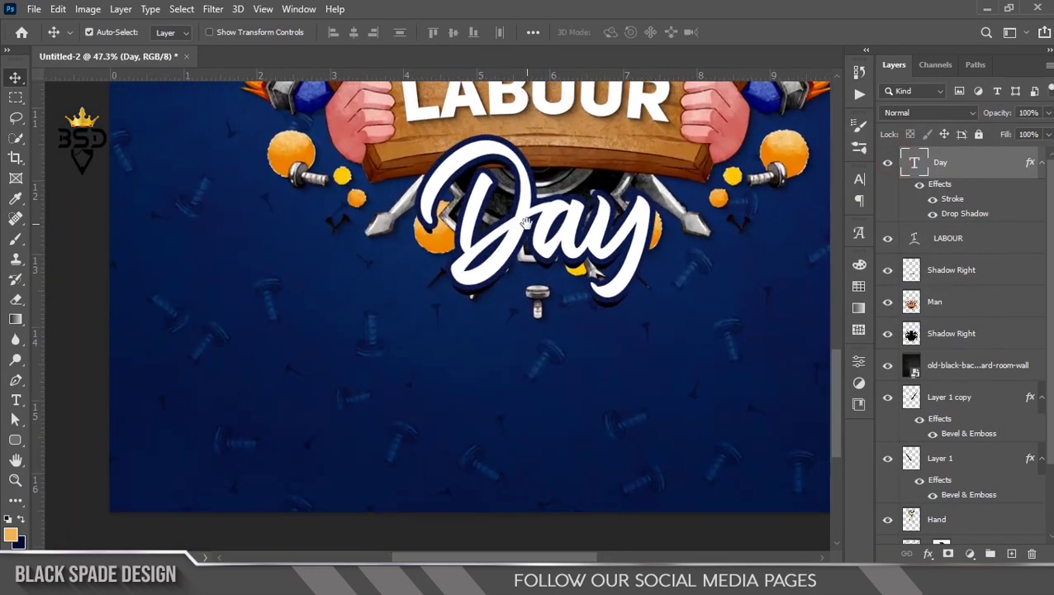
pyautogui.moveTo(524, 222); pyautogui.dragTo(522, 308)
pyautogui.doubleClick(962, 200)
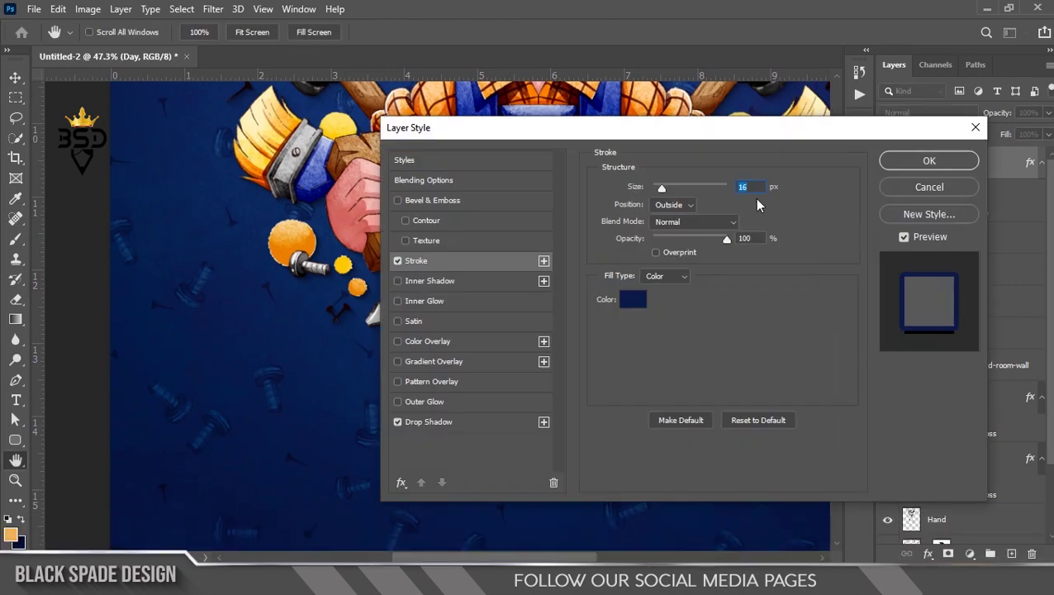
pyautogui.write('12')
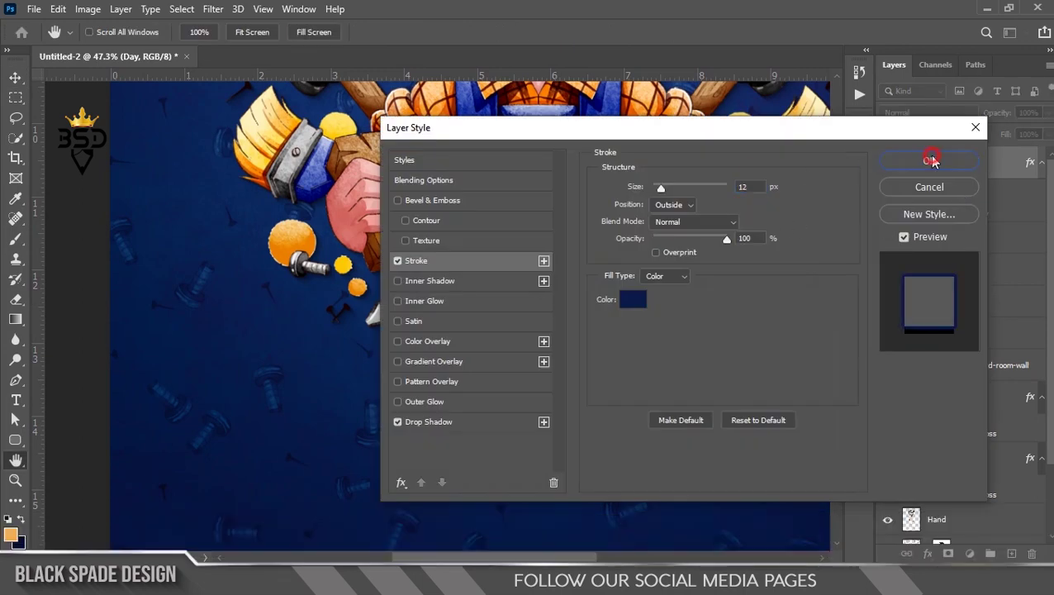
pyautogui.click(929, 161)
# Step: Scale the Day text up slightly in proportion with Free Transform
pyautogui.scroll(-5, 558, 214)
pyautogui.scroll(3, 559, 215)
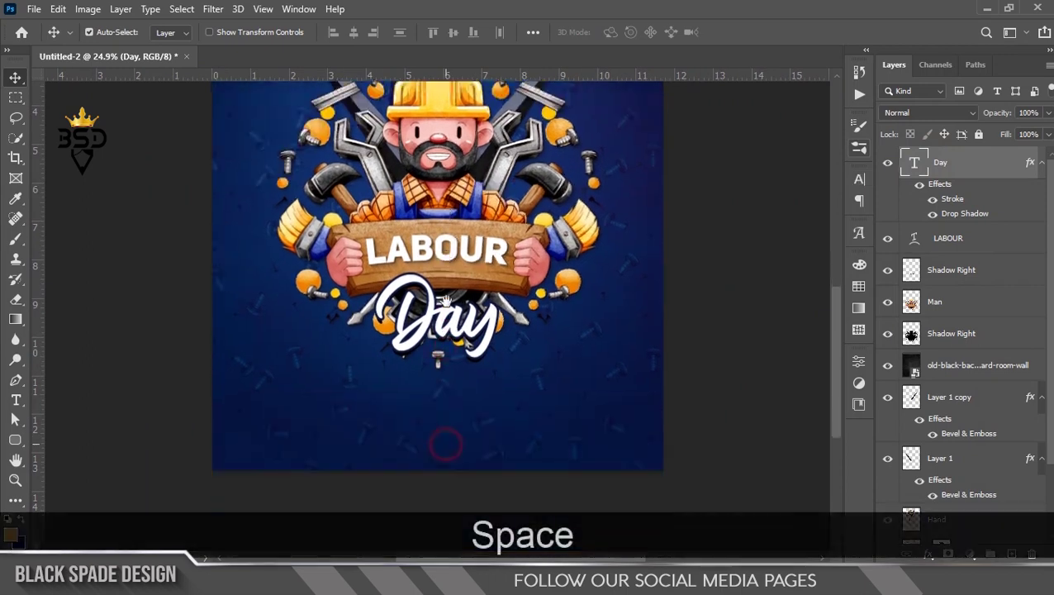
pyautogui.moveTo(442, 440); pyautogui.dragTo(457, 309)
pyautogui.hotkey('ctrl', 't')
pyautogui.moveTo(498, 245); pyautogui.dragTo(501, 242)
pyautogui.press('Return')
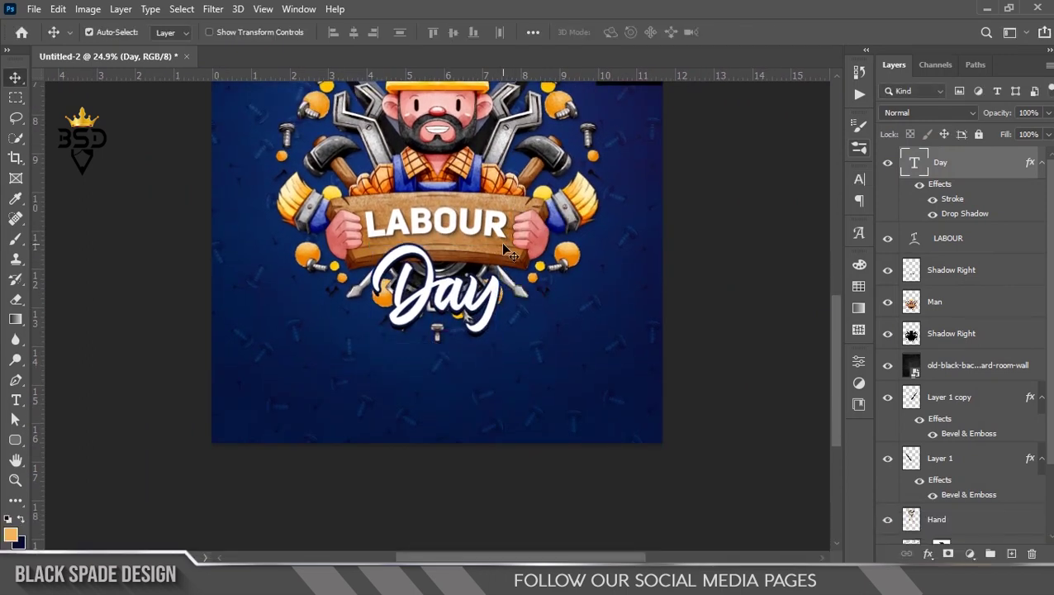
# Step: Add a text line reading may in the poster's upper-left corner, beside the raised fist
pyautogui.scroll(-3, 502, 244)
pyautogui.scroll(1, 503, 245)
pyautogui.moveTo(447, 332)
pyautogui.mouseDown()
pyautogui.moveTo(451, 363)
pyautogui.moveTo(453, 334)
pyautogui.mouseUp()
pyautogui.scroll(10, 663, 224)
pyautogui.moveTo(296, 277); pyautogui.dragTo(482, 285)
pyautogui.moveTo(475, 149); pyautogui.dragTo(494, 297)
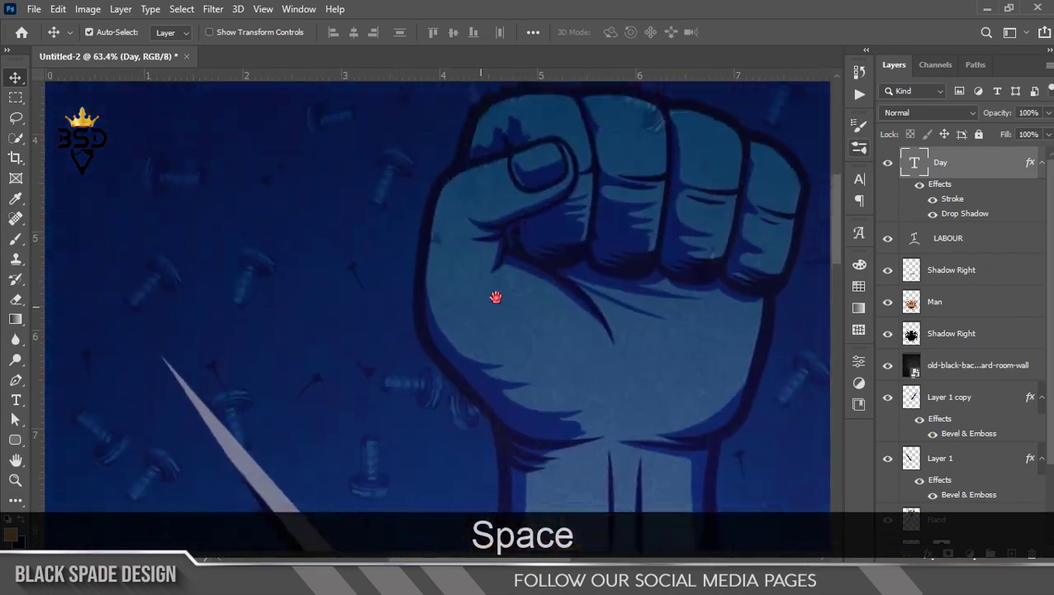
pyautogui.scroll(-4, 465, 363)
pyautogui.moveTo(402, 263); pyautogui.dragTo(478, 363)
pyautogui.press('t')
pyautogui.click(344, 254)
pyautogui.write('may')
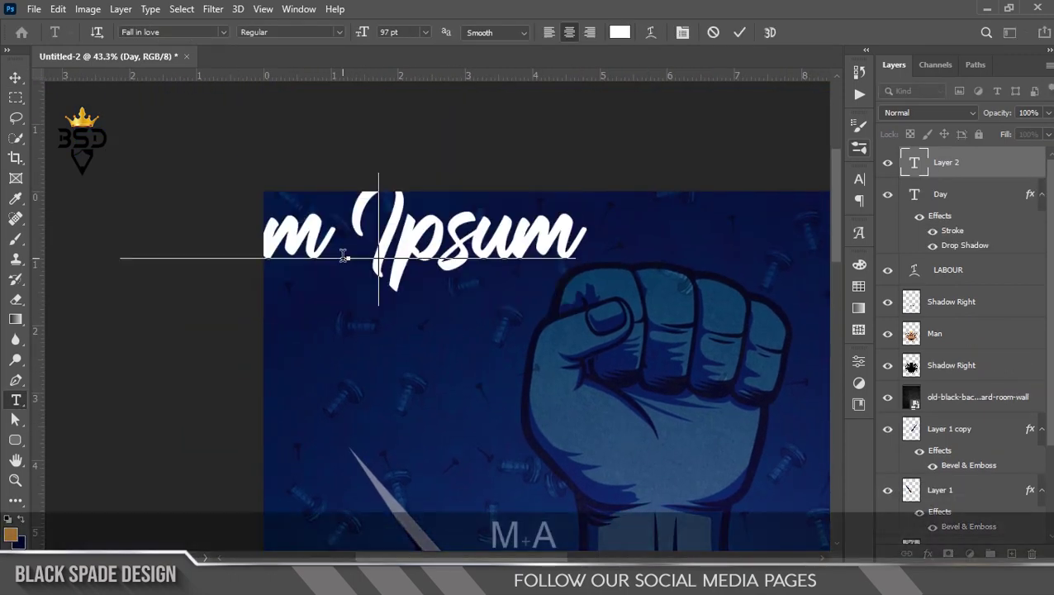
# Step: Change the font of the may text to Bebas Neue Regular
pyautogui.hotkey('ctrl', 'a')
pyautogui.click(682, 33)
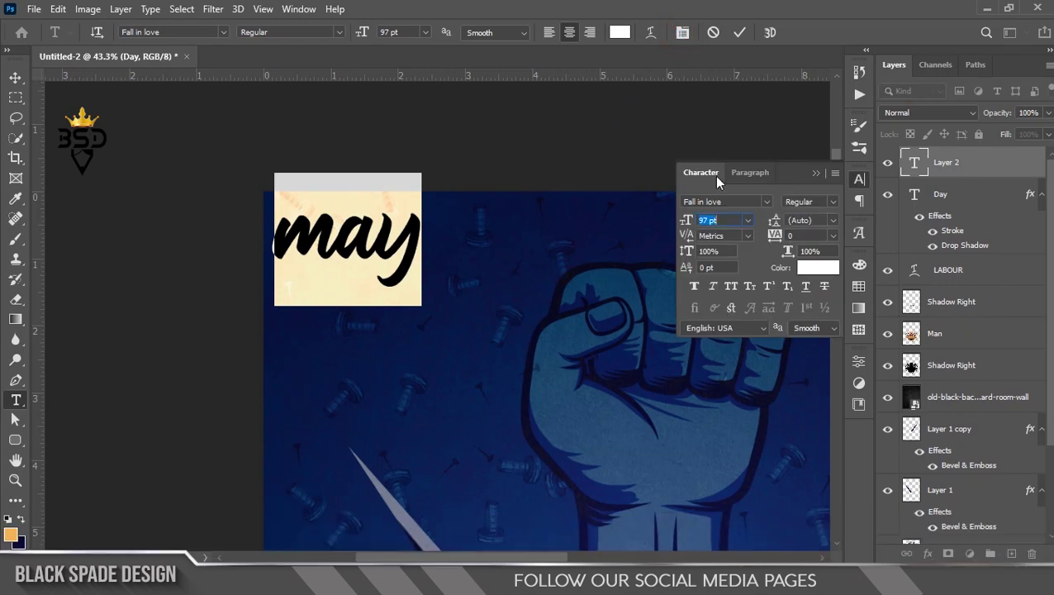
pyautogui.click(766, 203)
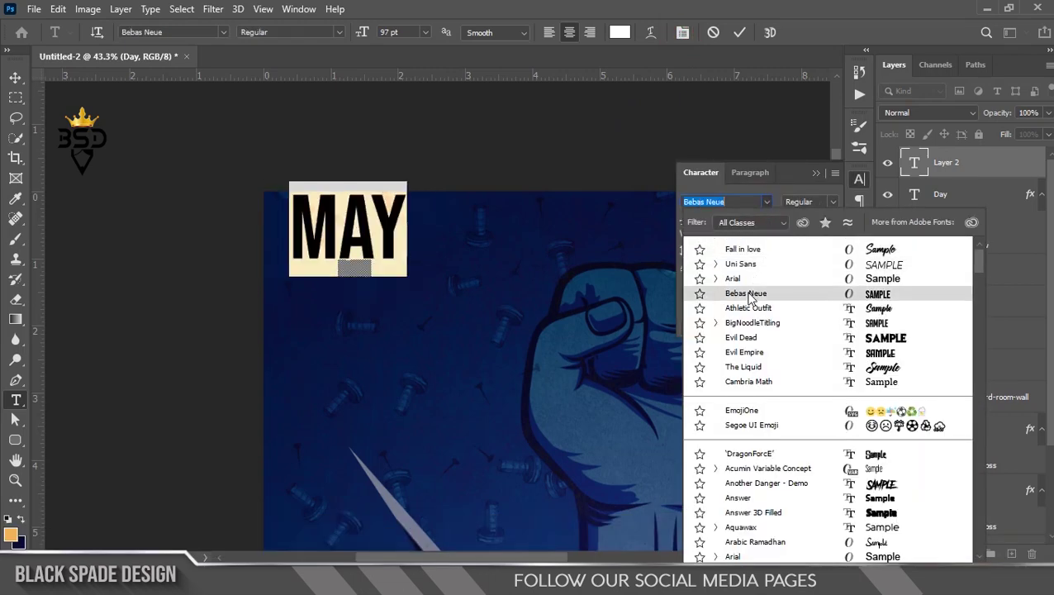
pyautogui.click(750, 299)
# Step: Extend the text to MAY 1ST and format the letters ST as superscript
pyautogui.click(398, 207)
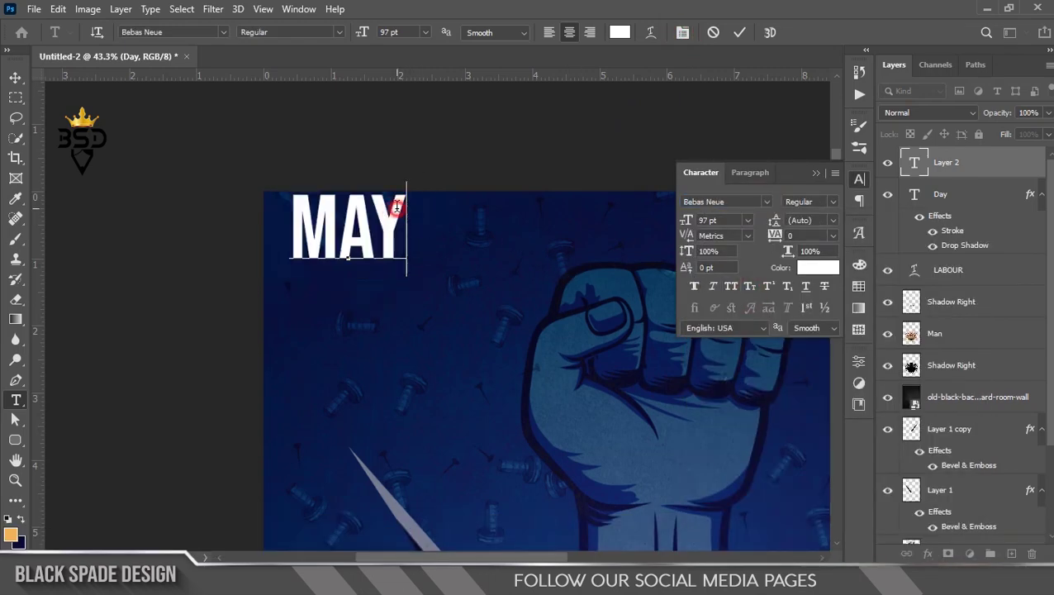
pyautogui.write('1ST')
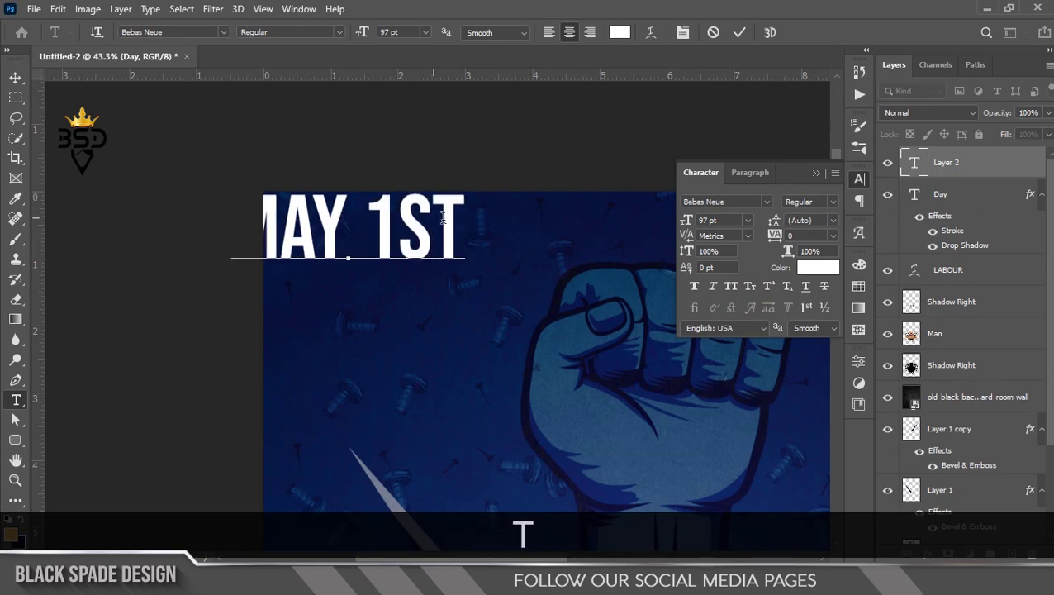
pyautogui.click(452, 231)
pyautogui.moveTo(461, 229); pyautogui.dragTo(388, 225)
pyautogui.click(769, 287)
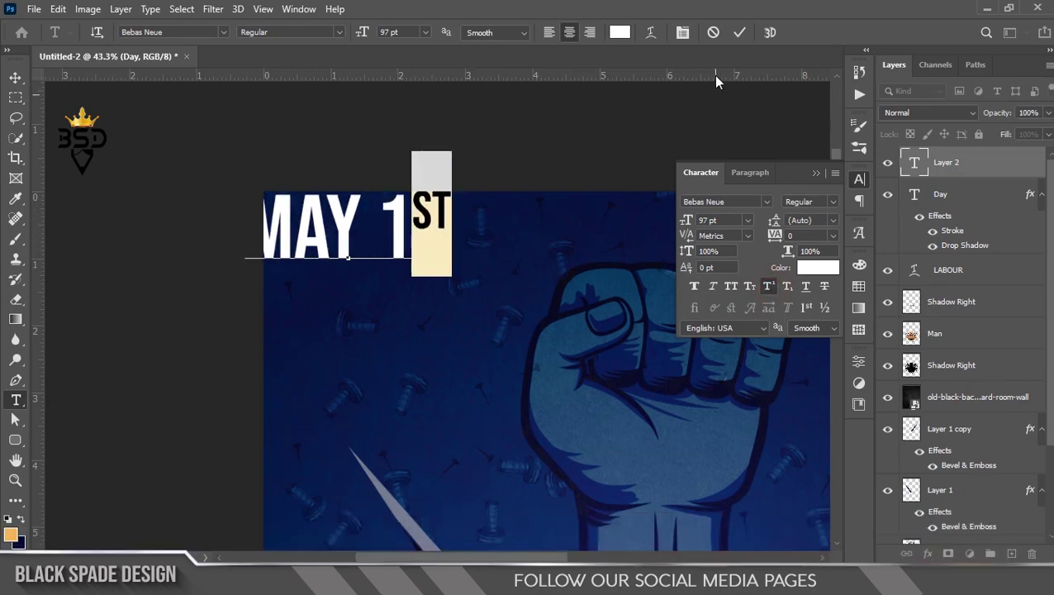
pyautogui.click(739, 33)
# Step: Move the MAY 1ST text inside the poster's upper-left corner and scale it down to 76.50% in proportion
pyautogui.press('v')
pyautogui.moveTo(352, 227); pyautogui.dragTo(403, 252)
pyautogui.hotkey('ctrl', 't')
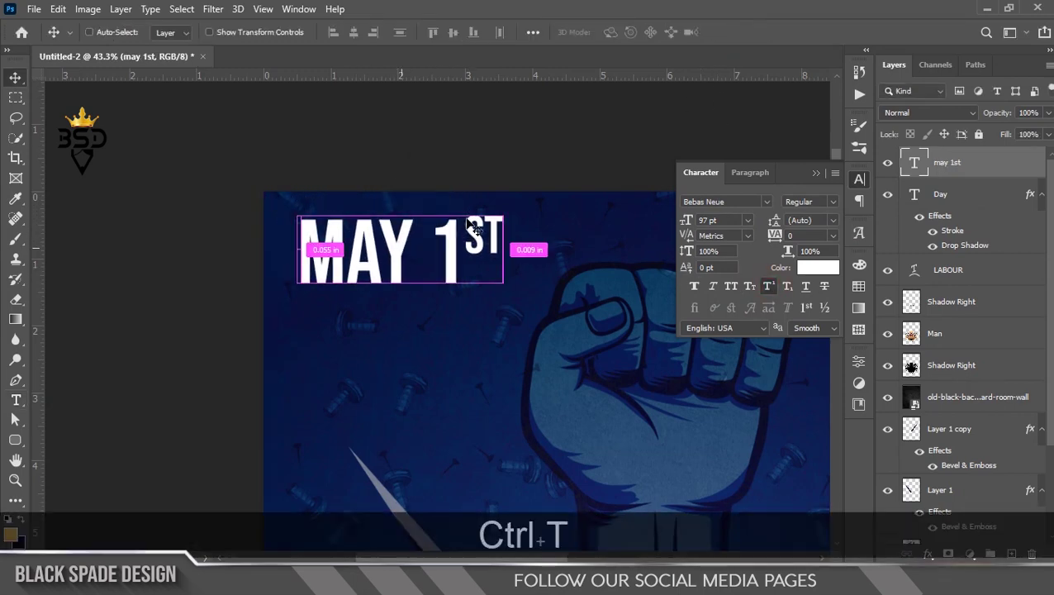
pyautogui.moveTo(505, 173); pyautogui.dragTo(479, 190)
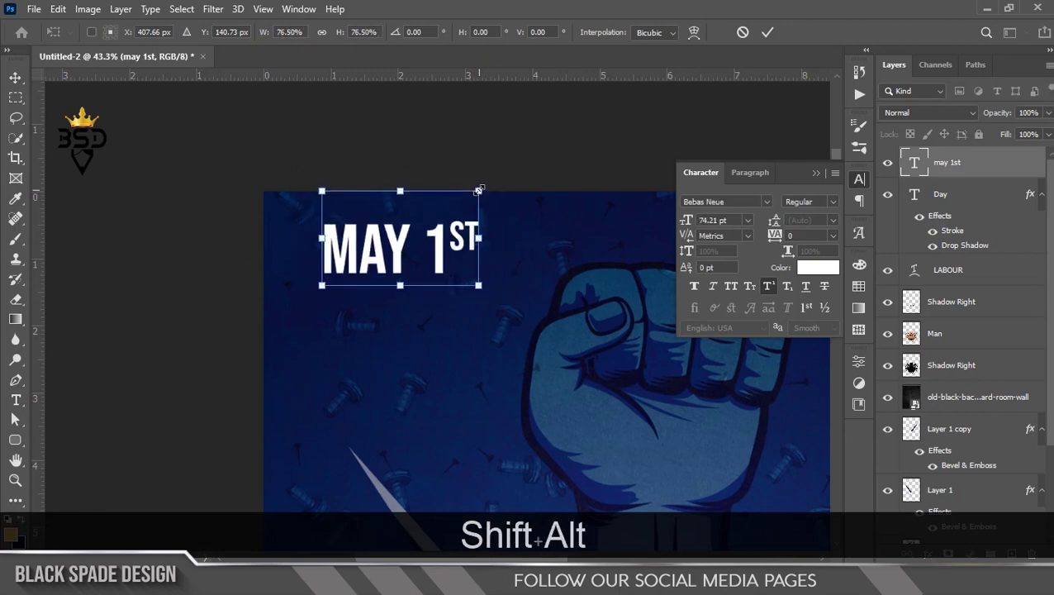
pyautogui.press('Return')
pyautogui.scroll(-2, 383, 269)
pyautogui.scroll(3, 383, 269)
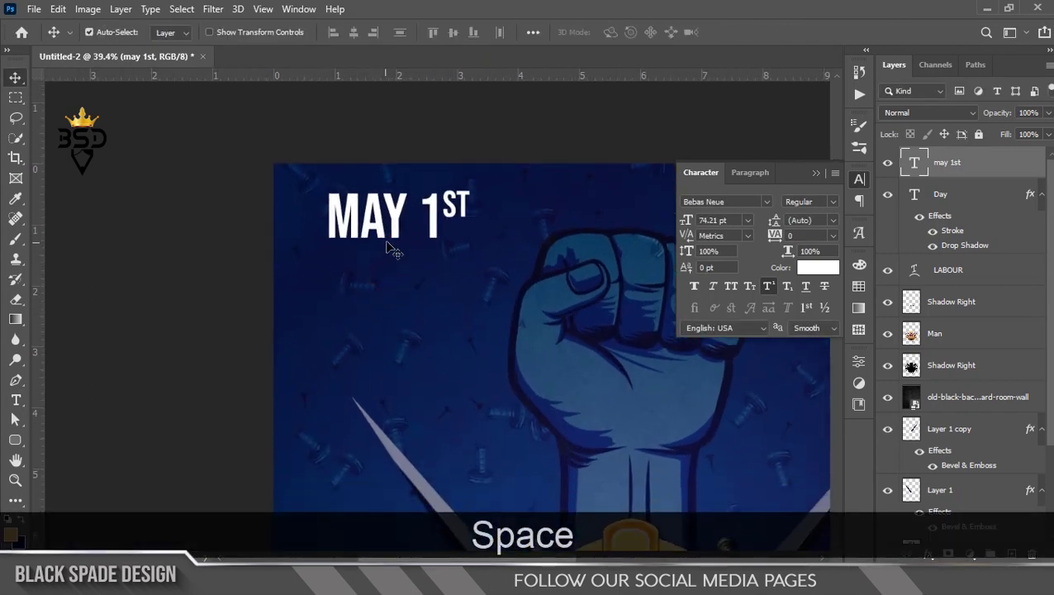
pyautogui.moveTo(395, 224); pyautogui.dragTo(387, 272)
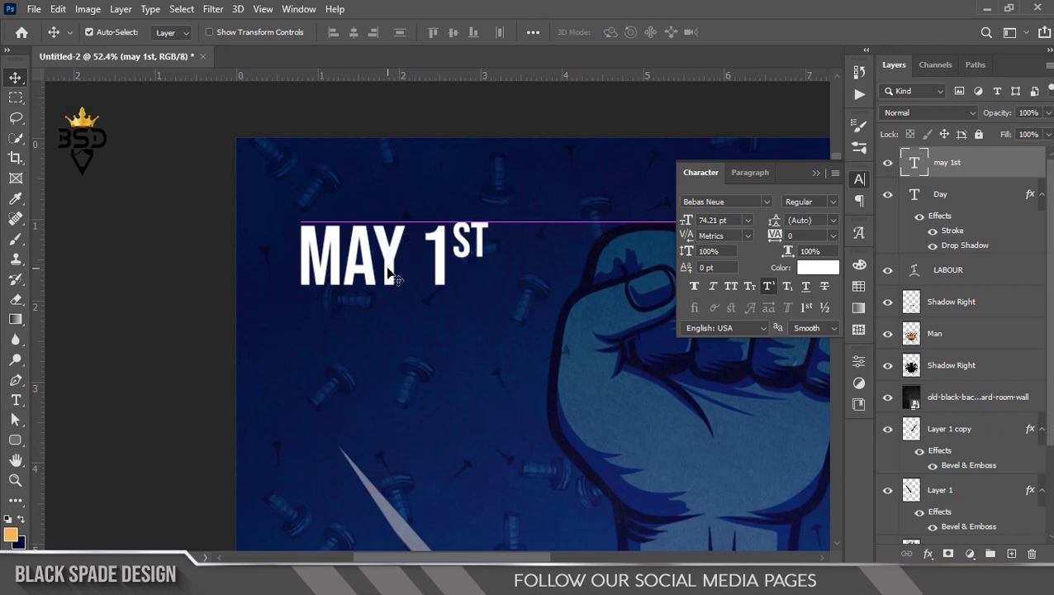
# Step: Add a new text line reading SUNDAY directly below MAY 1ST
pyautogui.press('t')
pyautogui.click(373, 334)
pyautogui.write('SU')
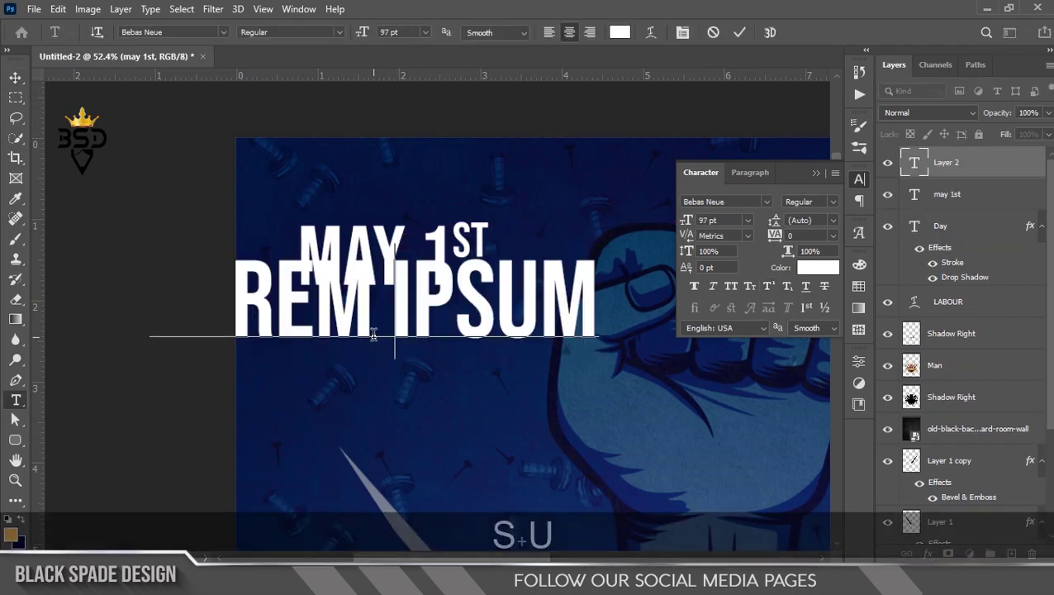
pyautogui.write('NDAY')
# Step: Format the SUNDAY text with 85% vertical scale, 52 pt size and 120 tracking
pyautogui.hotkey('ctrl', 'a')
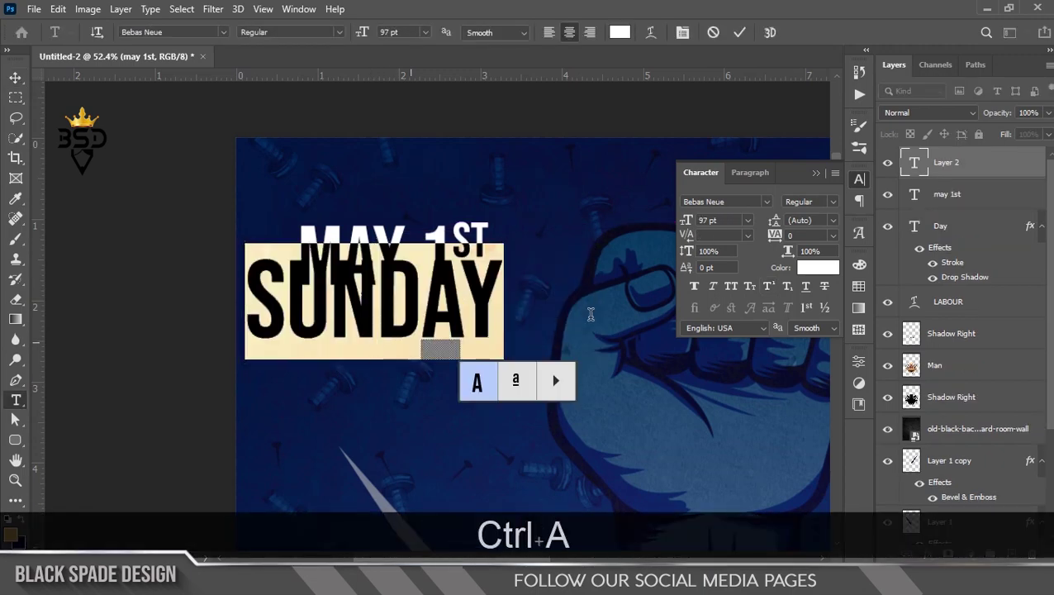
pyautogui.write('85')
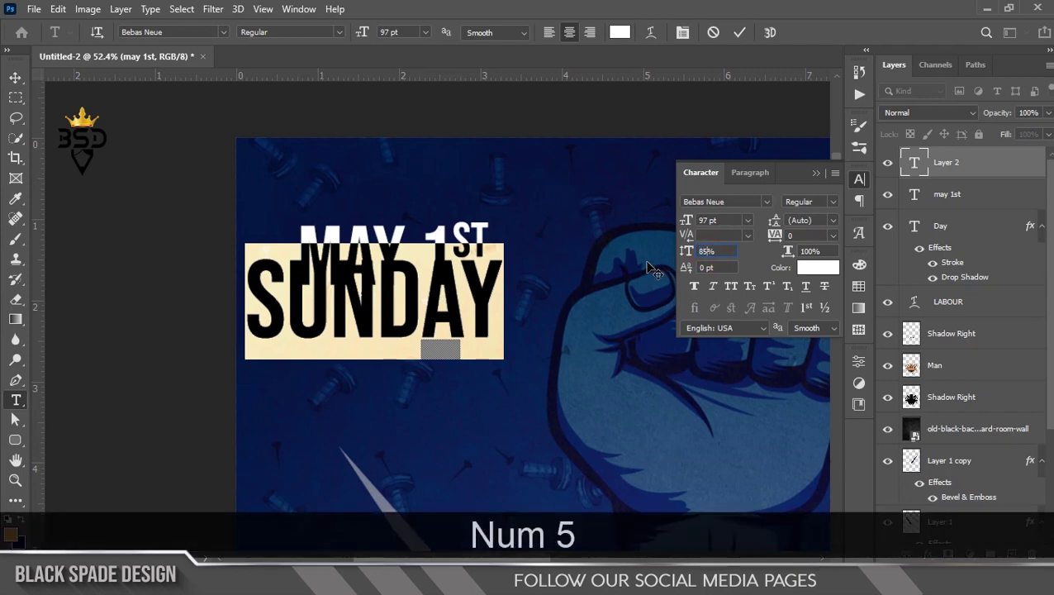
pyautogui.press('Return')
pyautogui.moveTo(688, 224); pyautogui.dragTo(655, 225)
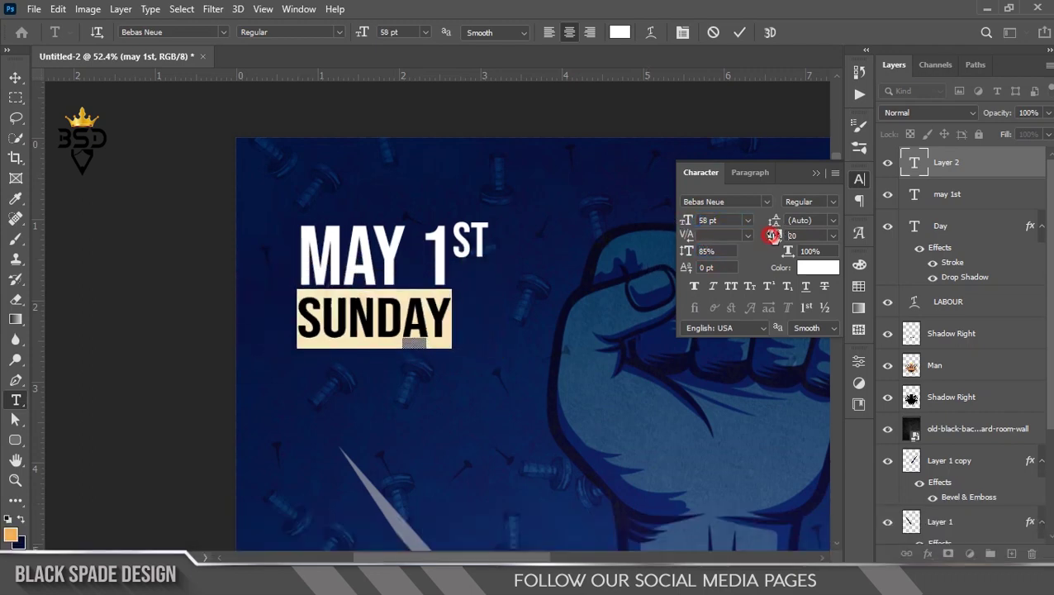
pyautogui.moveTo(770, 236); pyautogui.dragTo(773, 237)
pyautogui.moveTo(685, 221); pyautogui.dragTo(673, 221)
pyautogui.click(739, 32)
# Step: Align SUNDAY beneath MAY 1ST and scale it to 106.70% so it matches the width of the date
pyautogui.scroll(1, 405, 290)
pyautogui.press('v')
pyautogui.moveTo(395, 335); pyautogui.dragTo(404, 336)
pyautogui.hotkey('ctrl', 't')
pyautogui.moveTo(487, 360); pyautogui.dragTo(502, 361)
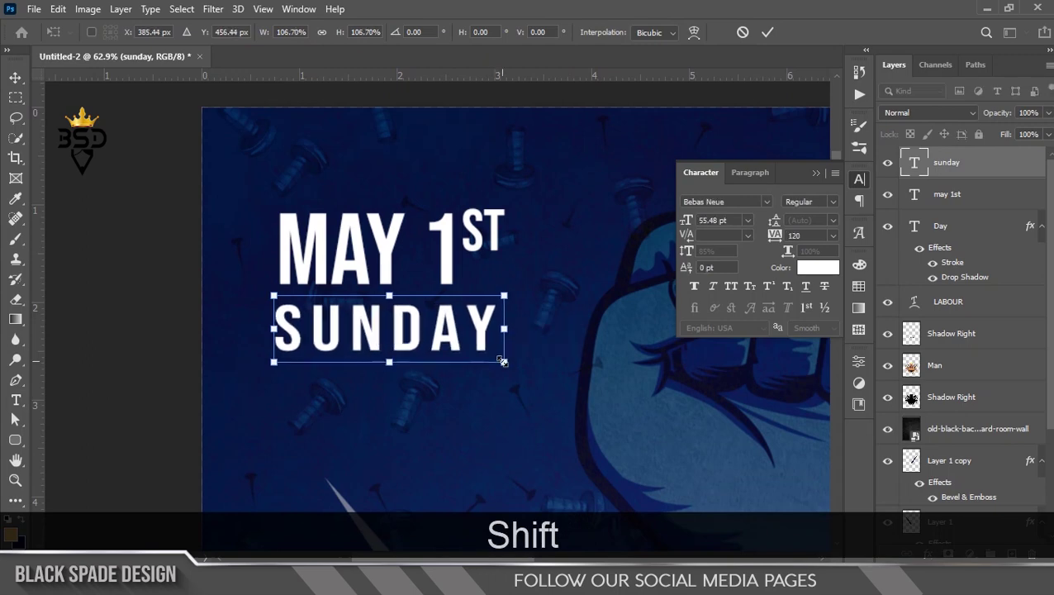
pyautogui.press('Return')
pyautogui.press('Right')
pyautogui.press('Up')
# Step: Select the SUNDAY and MAY 1ST layers together and scale both down to about 84% in proportion
pyautogui.scroll(-6, 402, 263)
pyautogui.scroll(-2, 402, 263)
pyautogui.scroll(3, 377, 188)
pyautogui.press('space')
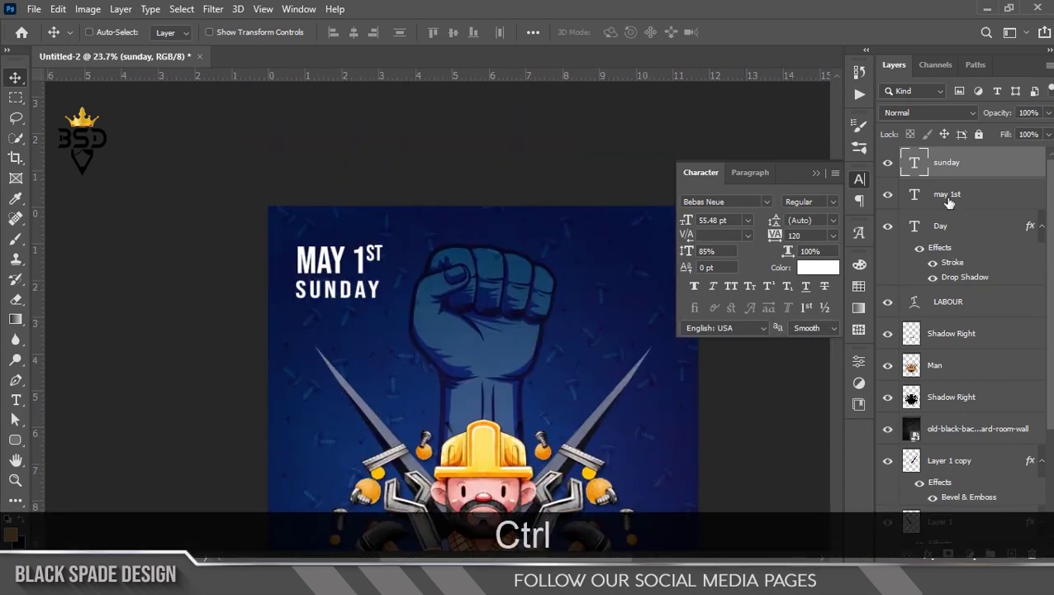
pyautogui.keyDown('ctrl'); pyautogui.click(949, 203); pyautogui.keyUp('ctrl')
pyautogui.scroll(2, 402, 240)
pyautogui.hotkey('ctrl', 't')
pyautogui.moveTo(369, 242); pyautogui.dragTo(358, 245)
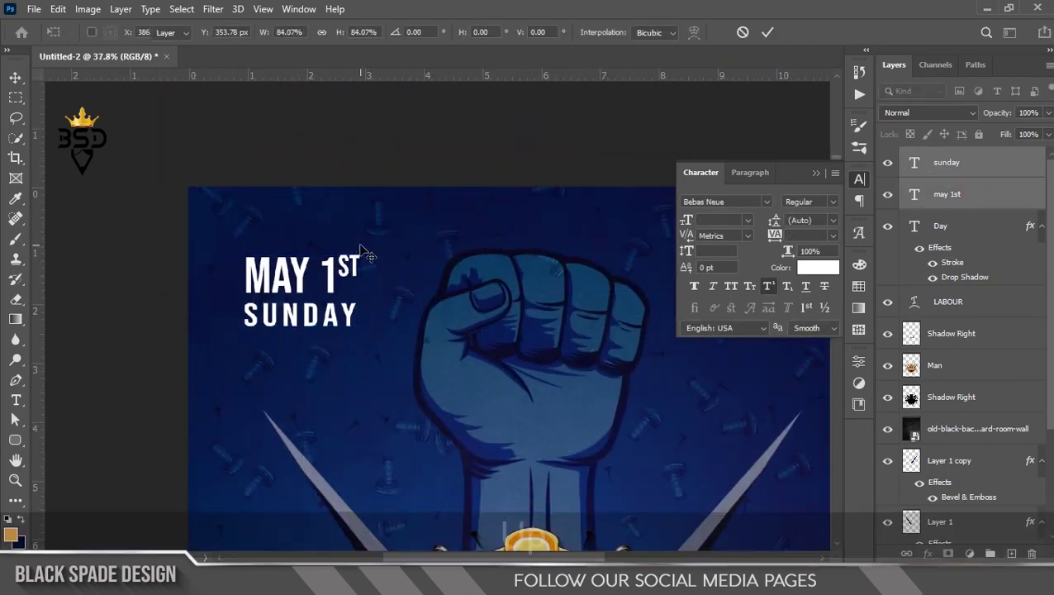
# Step: Nudge the MAY 1ST and SUNDAY lines together into their final position in the poster's upper-left corner
pyautogui.press('Up')
pyautogui.press('Left')
pyautogui.press('Left')
pyautogui.press('Down')
pyautogui.press('Down')
pyautogui.press('Down')
pyautogui.press('Down')
pyautogui.press('Down')
pyautogui.press('Down')
pyautogui.press('Down')
pyautogui.press('Down')
pyautogui.press('Down')
pyautogui.press('Down')
pyautogui.press('Down')
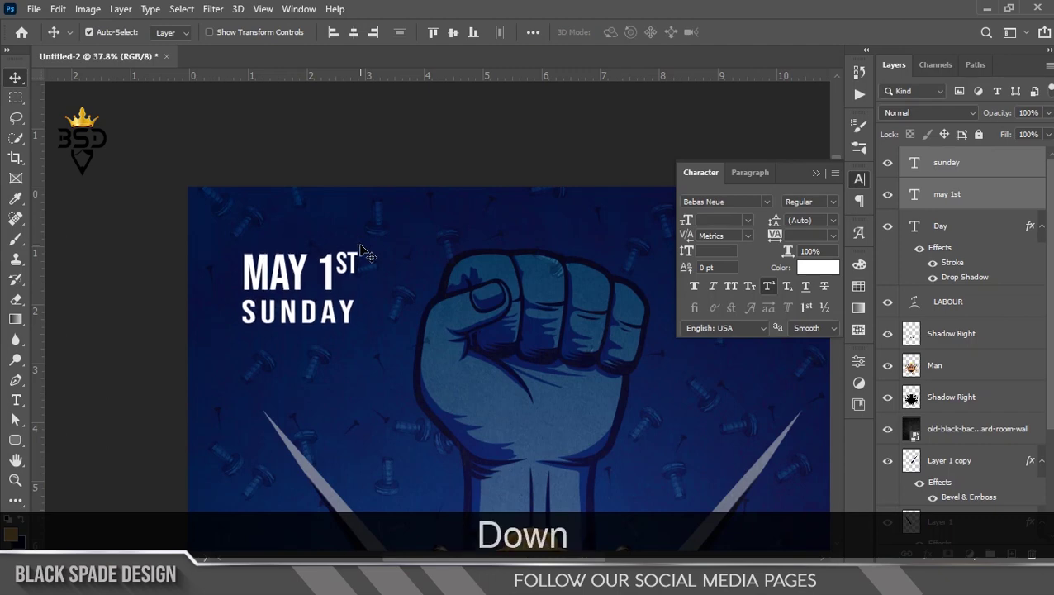
pyautogui.click(815, 174)
# Step: Duplicate the MAY 1ST and SUNDAY lines and place the copies in the poster's upper-right corner, level with the originals
pyautogui.scroll(-3, 516, 237)
pyautogui.scroll(3, 355, 261)
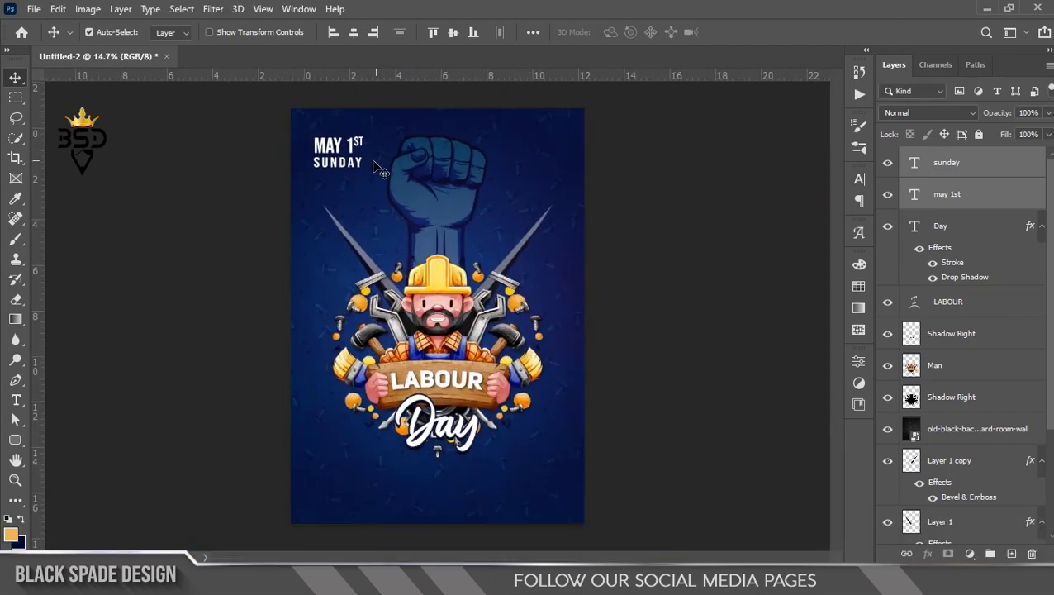
pyautogui.scroll(2, 356, 261)
pyautogui.moveTo(288, 216); pyautogui.dragTo(692, 216)
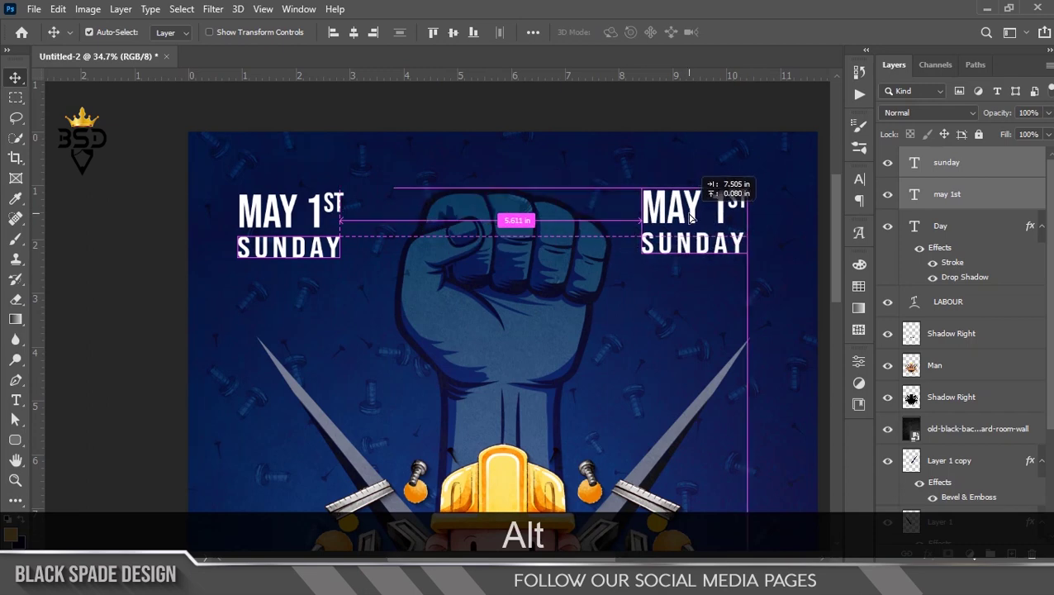
pyautogui.scroll(1, 692, 216)
pyautogui.scroll(-1, 692, 216)
pyautogui.moveTo(582, 231); pyautogui.dragTo(611, 236)
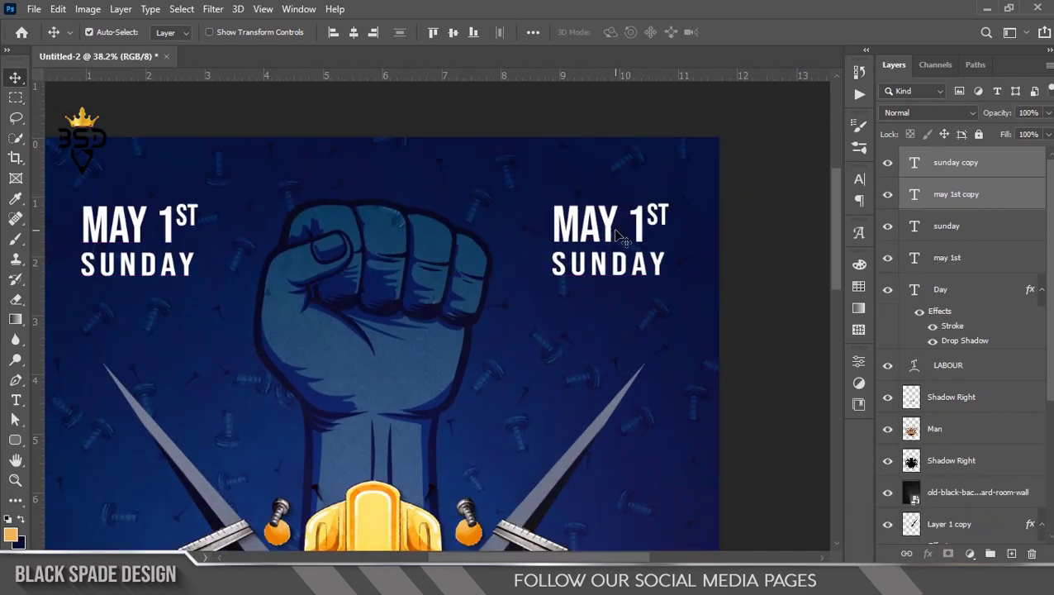
# Step: Replace the copied MAY 1ST text in the upper-right corner with YOUR
pyautogui.scroll(2, 619, 237)
pyautogui.press('t')
pyautogui.moveTo(702, 202); pyautogui.dragTo(640, 211)
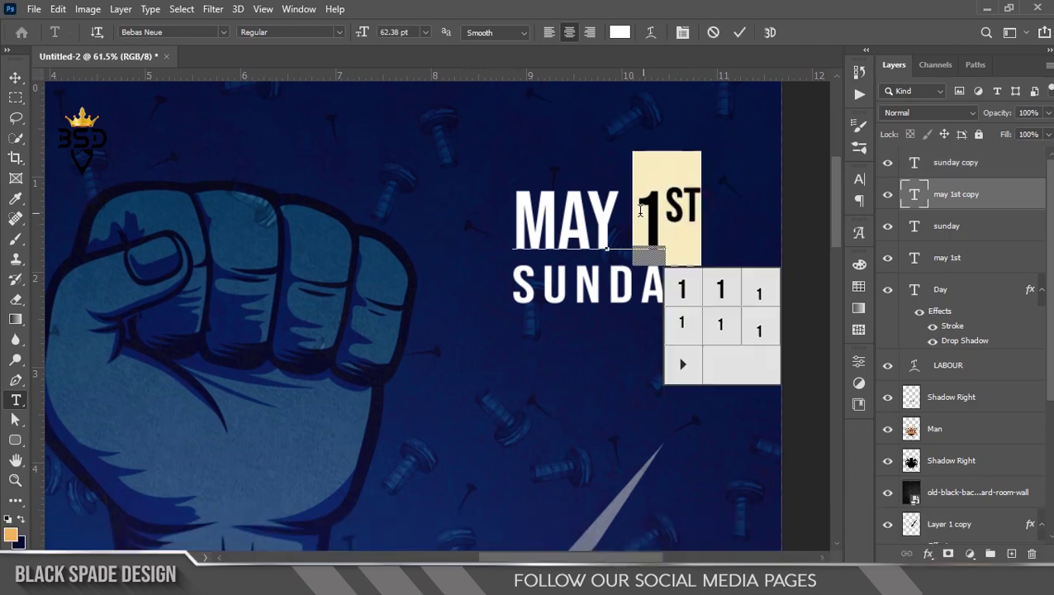
pyautogui.press('BackSpace')
pyautogui.doubleClick(640, 211)
pyautogui.press('BackSpace')
pyautogui.click(644, 209)
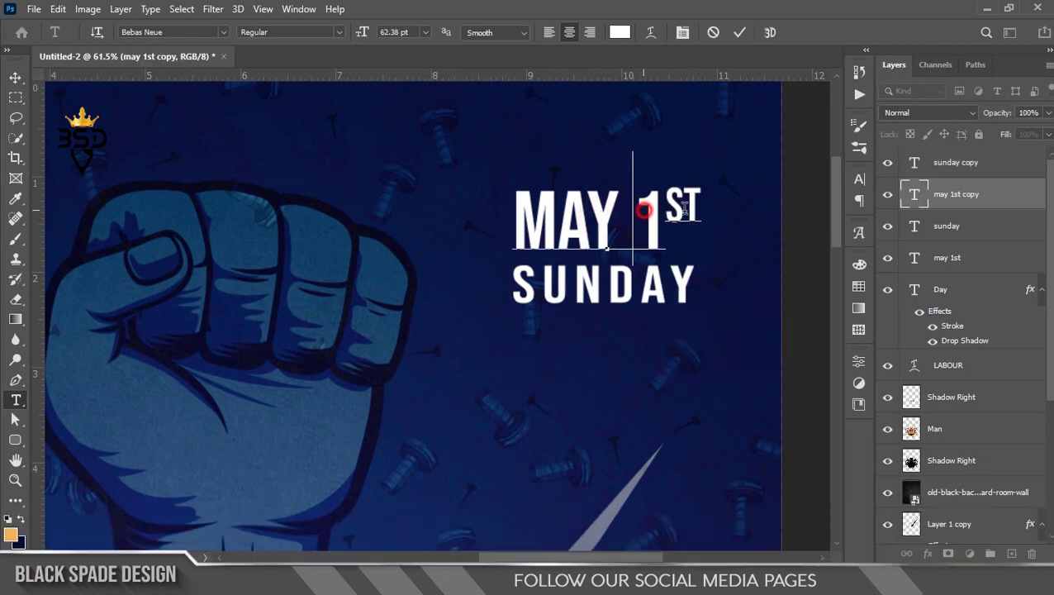
pyautogui.press('BackSpace')
pyautogui.press('BackSpace')
pyautogui.press('BackSpace')
pyautogui.press('BackSpace')
pyautogui.press('BackSpace')
pyautogui.press('BackSpace')
pyautogui.press('BackSpace')
pyautogui.press('BackSpace')
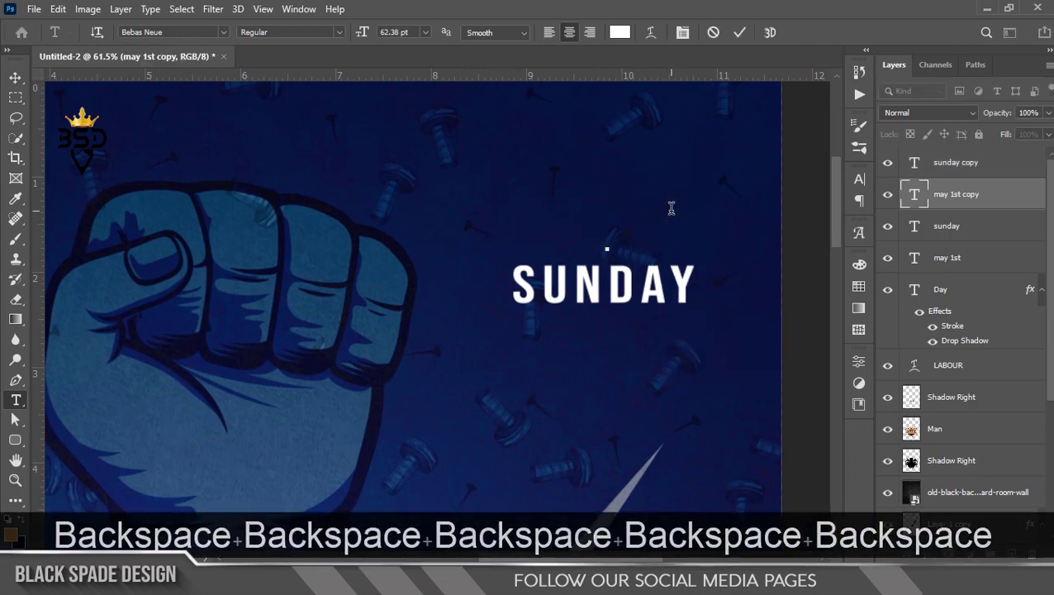
pyautogui.write('YOUR')
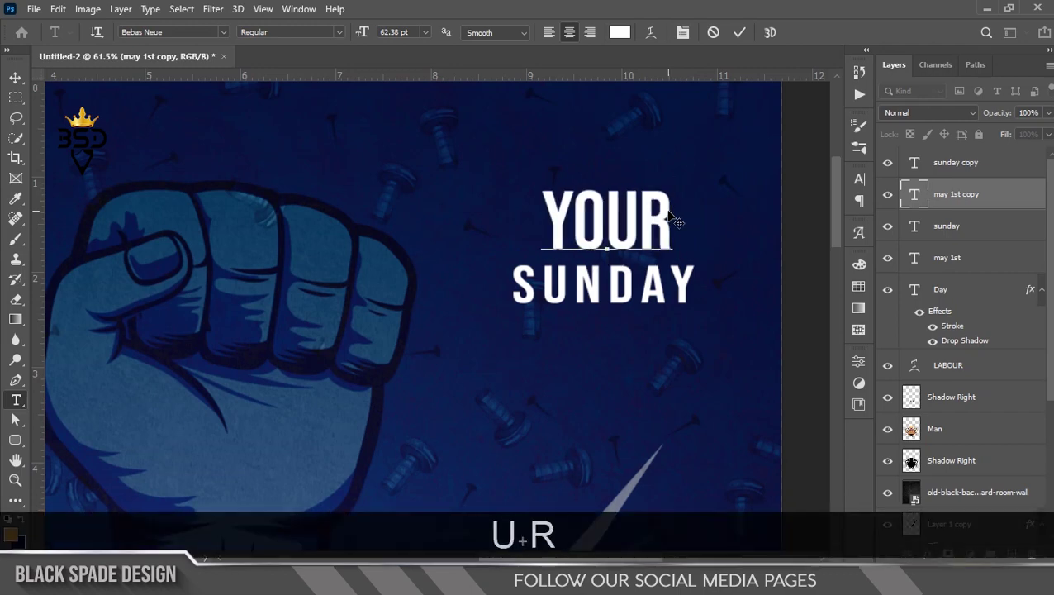
# Step: Replace the copied SUNDAY text under YOUR with LOGO
pyautogui.click(684, 283)
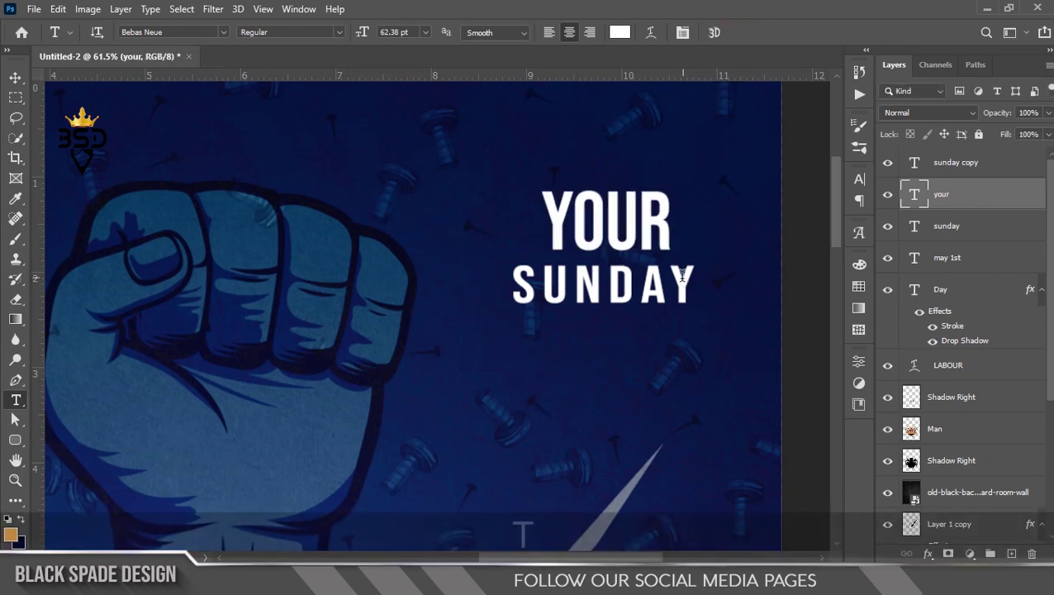
pyautogui.moveTo(689, 280); pyautogui.dragTo(489, 307)
pyautogui.write('LOGO')
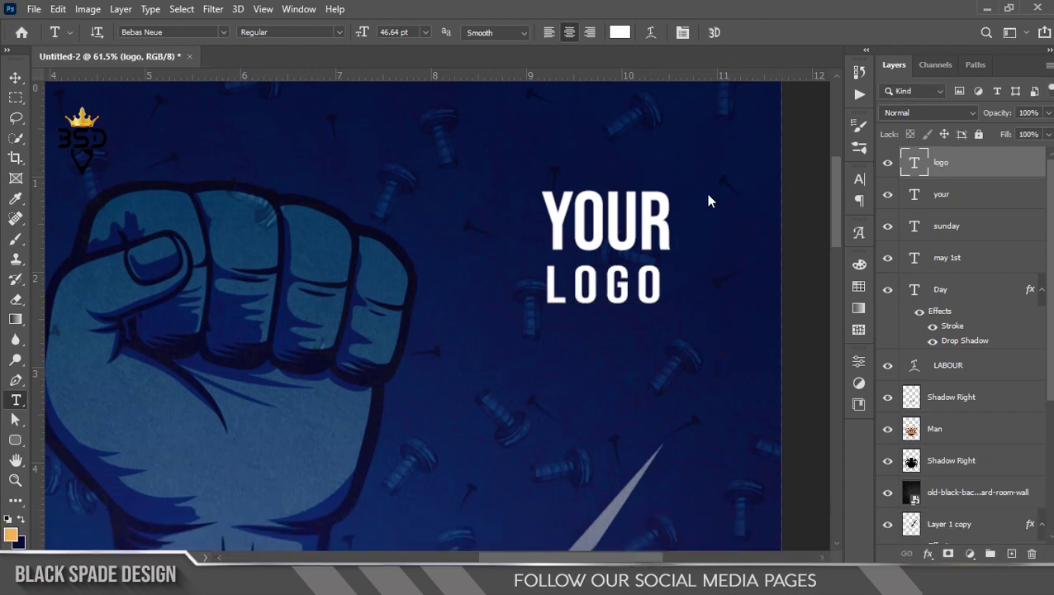
# Step: Nudge LOGO to the right until it is centred beneath YOUR
pyautogui.write('v')
pyautogui.press('Right')
pyautogui.press('Right')
pyautogui.press('Right')
pyautogui.press('Right')
pyautogui.press('Right')
pyautogui.press('Right')
pyautogui.press('Right')
pyautogui.press('Right')
pyautogui.press('Right')
pyautogui.hotkey('ctrl', 't')
pyautogui.press('Return')
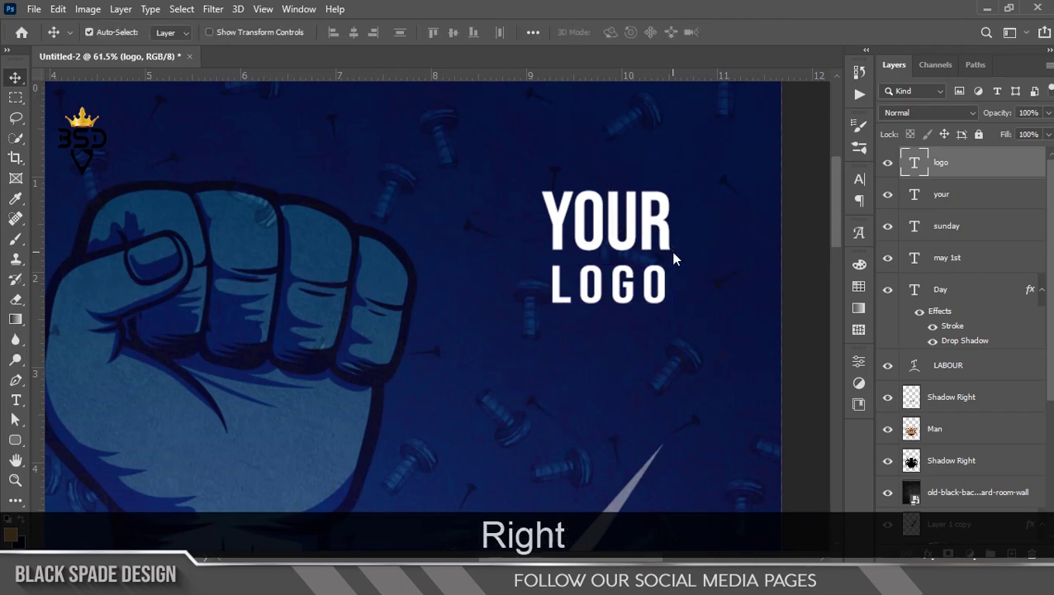
pyautogui.press('Right')
pyautogui.press('Right')
# Step: Copy the lorem ipsum paragraph from the other open window and paste it as new text below Day
pyautogui.scroll(-6, 631, 238)
pyautogui.scroll(-3, 630, 238)
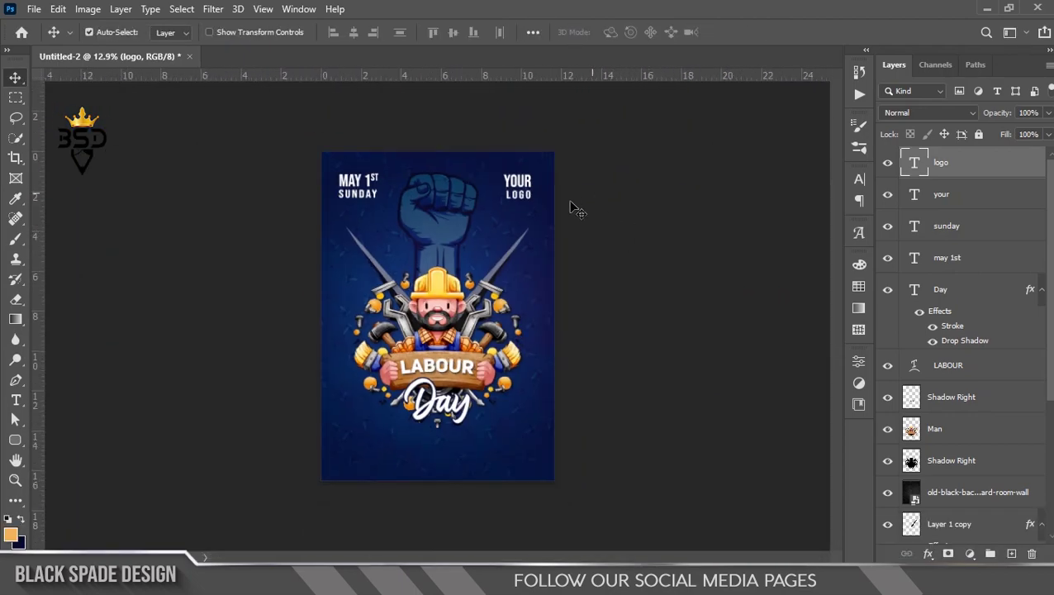
pyautogui.scroll(3, 459, 312)
pyautogui.moveTo(542, 484); pyautogui.dragTo(587, 331)
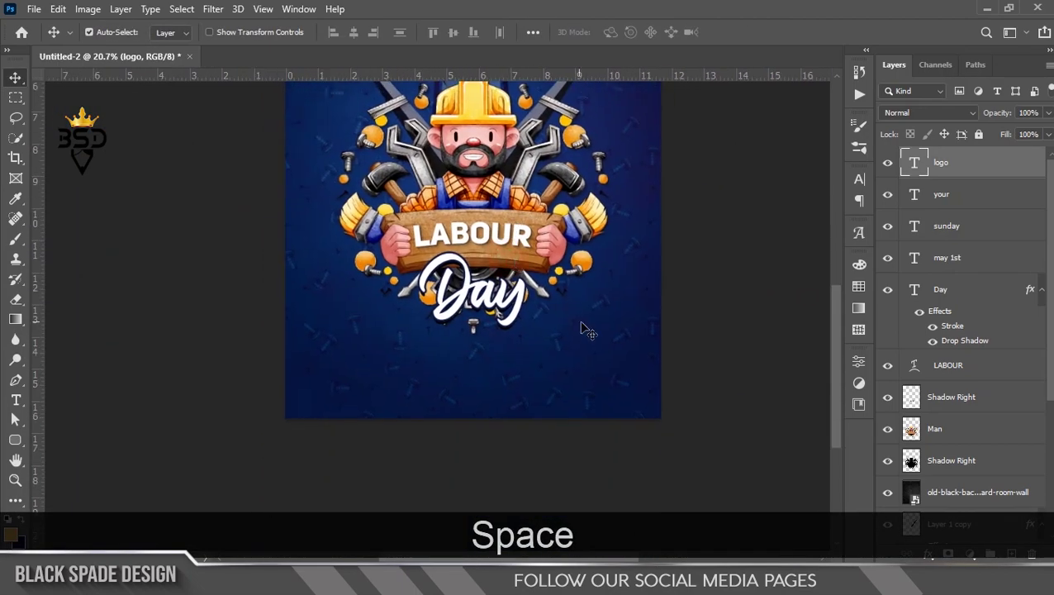
pyautogui.click(680, 583)
pyautogui.moveTo(577, 185); pyautogui.dragTo(197, 153)
pyautogui.hotkey('ctrl', 'c')
pyautogui.click(679, 582)
pyautogui.press('t')
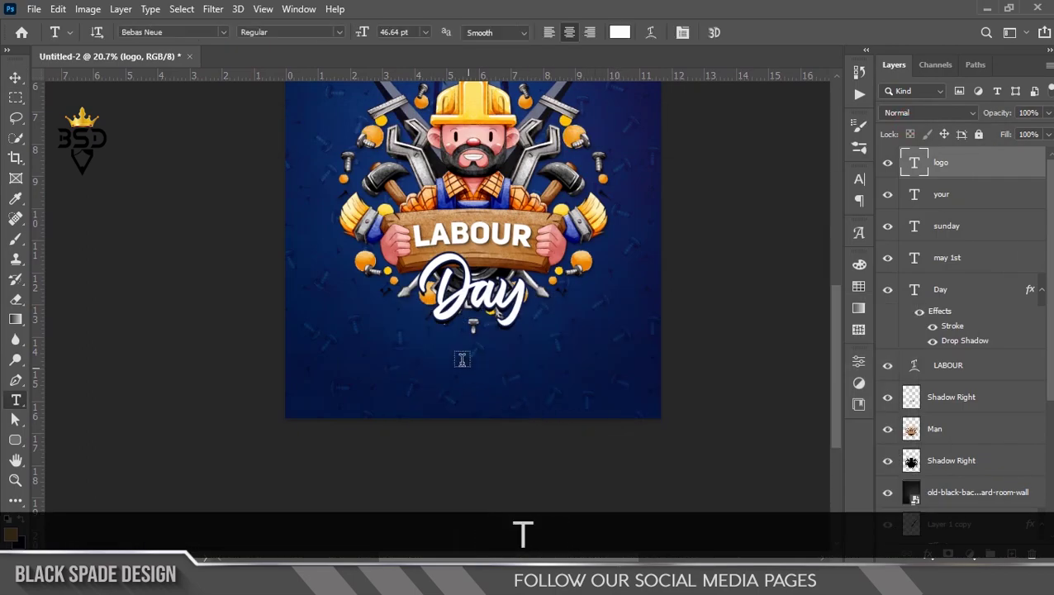
pyautogui.click(463, 359)
pyautogui.hotkey('ctrl', 'v')
# Step: Format the pasted paragraph as Arial Regular, 17 pt, with 100% vertical scale and 0 tracking
pyautogui.hotkey('ctrl', 'a')
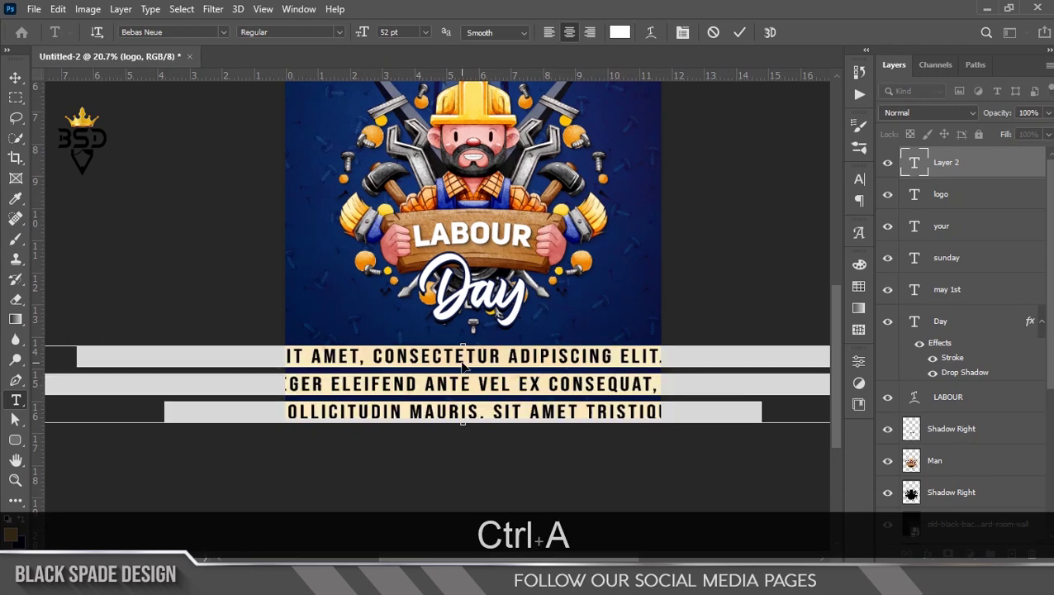
pyautogui.click(682, 32)
pyautogui.click(766, 201)
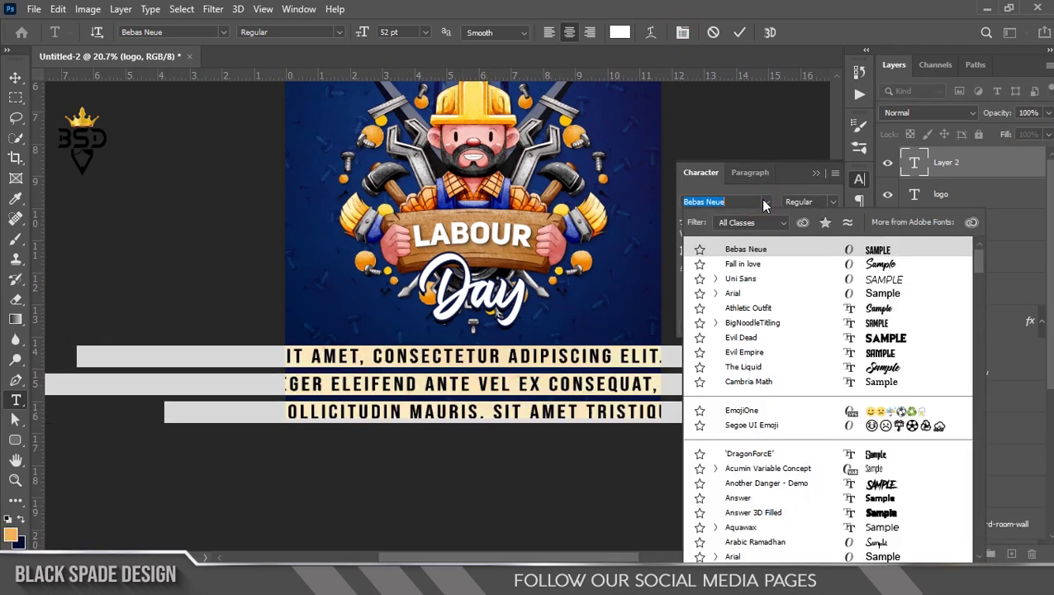
pyautogui.click(733, 293)
pyautogui.write('100')
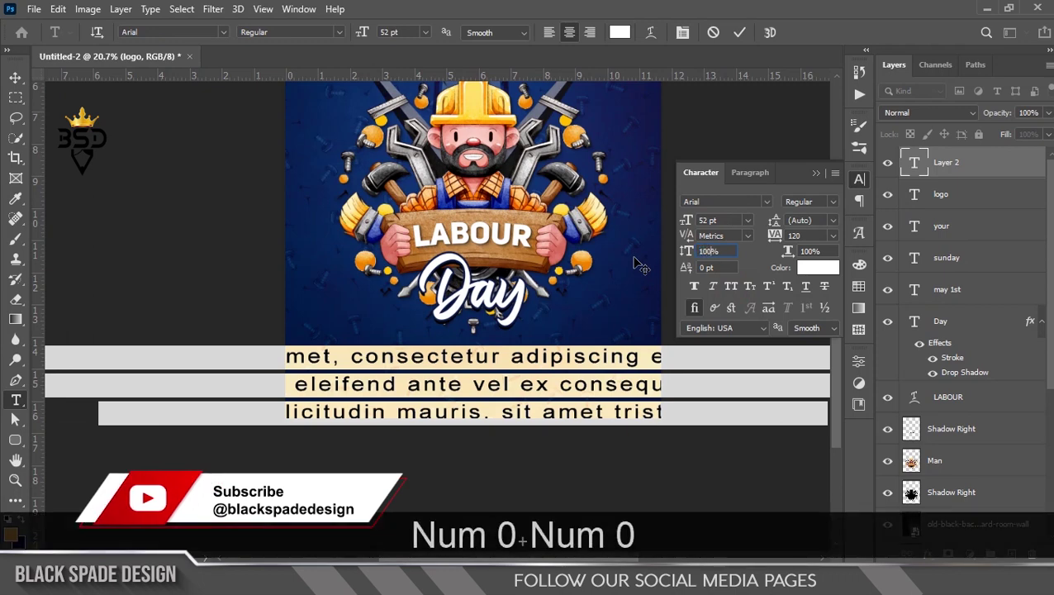
pyautogui.press('Return')
pyautogui.click(832, 235)
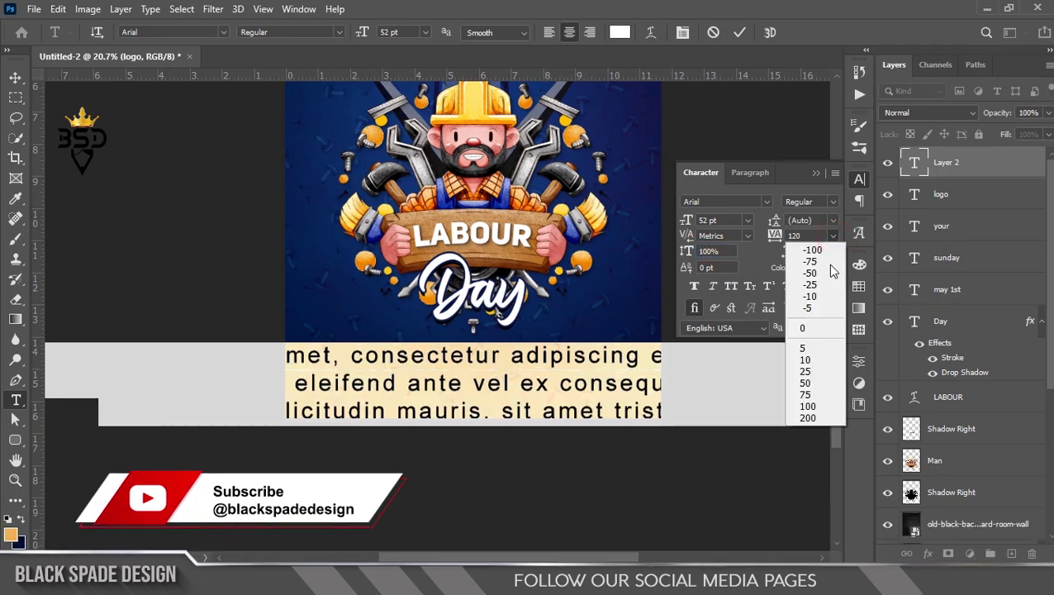
pyautogui.click(813, 328)
pyautogui.moveTo(686, 220); pyautogui.dragTo(662, 219)
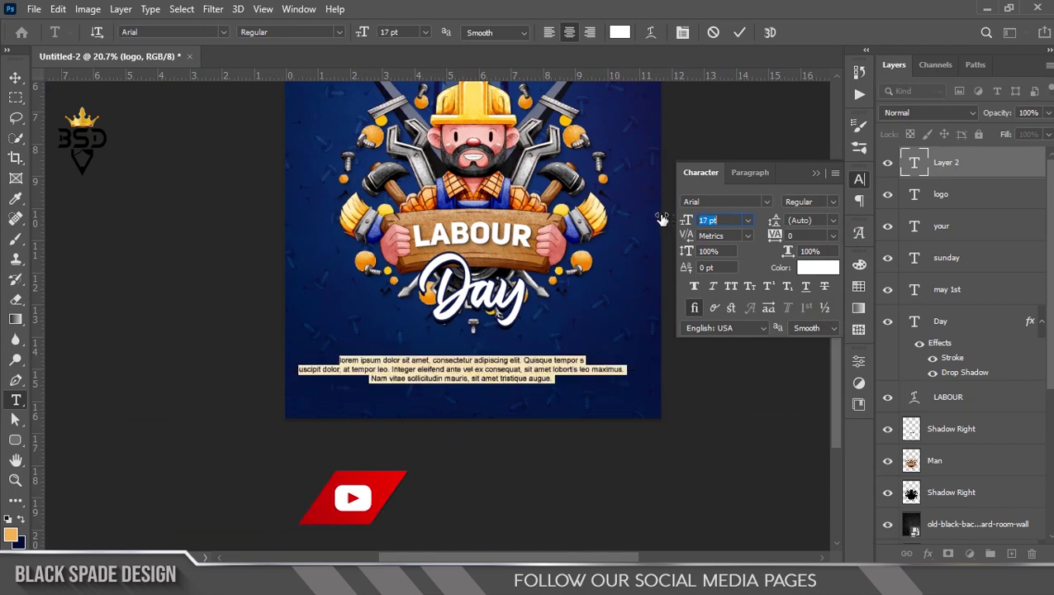
pyautogui.click(740, 33)
# Step: Centre the lorem ipsum paragraph beneath the Day lettering and nudge it down slightly
pyautogui.press('v')
pyautogui.scroll(2, 503, 384)
pyautogui.moveTo(537, 370); pyautogui.dragTo(522, 348)
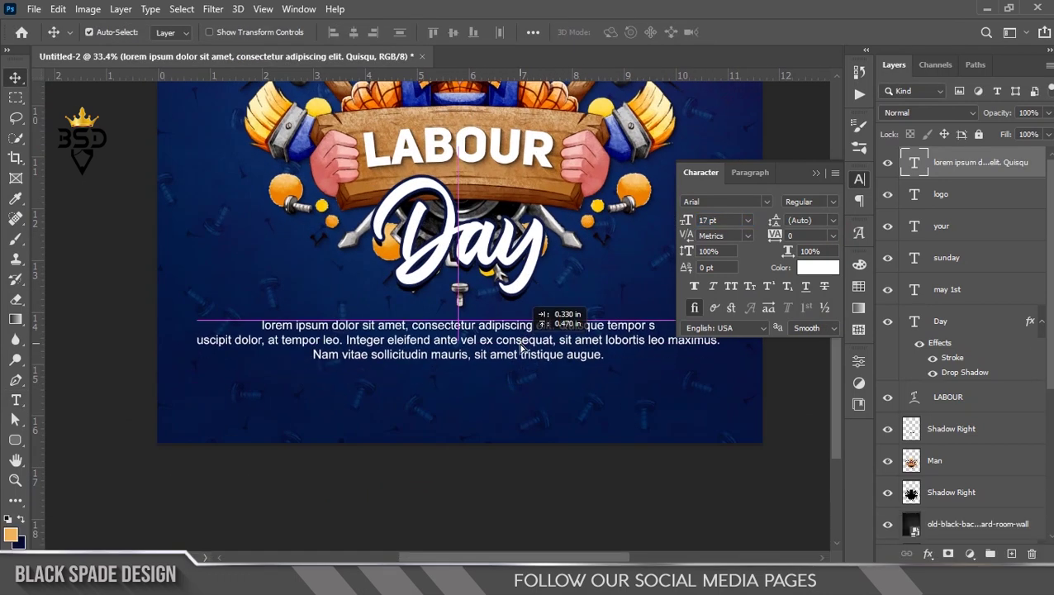
pyautogui.press('Down')
pyautogui.press('Down')
pyautogui.press('Down')
pyautogui.press('Down')
pyautogui.press('Down')
pyautogui.press('Down')
pyautogui.press('Down')
pyautogui.press('Down')
pyautogui.press('Down')
pyautogui.press('Down')
pyautogui.press('Down')
pyautogui.press('Down')
pyautogui.press('Down')
pyautogui.press('Down')
pyautogui.press('Down')
pyautogui.press('Down')
pyautogui.press('Down')
pyautogui.press('Down')
pyautogui.press('Down')
pyautogui.press('Down')
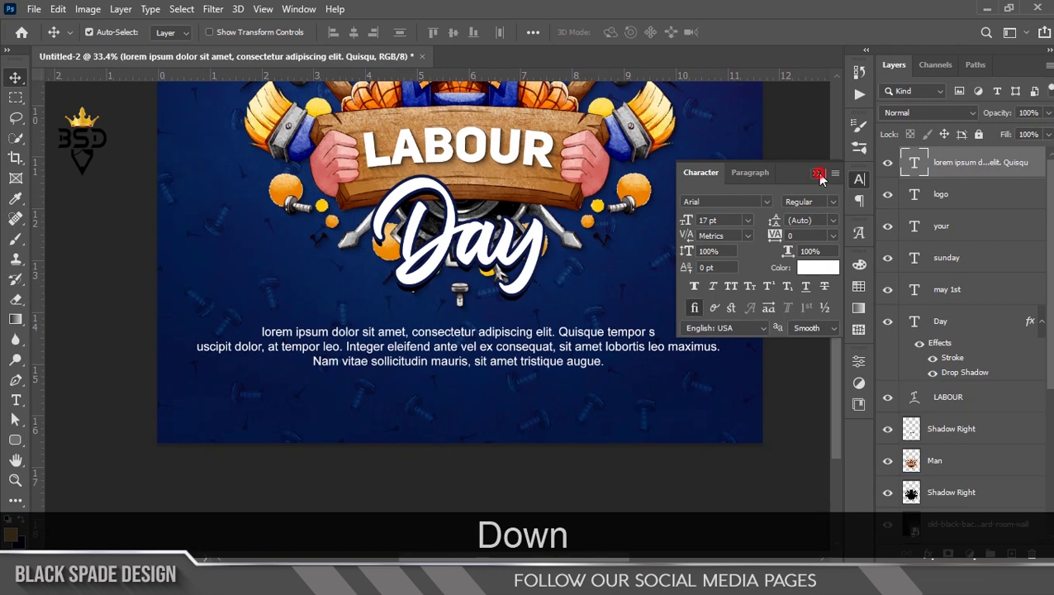
pyautogui.click(816, 172)
# Step: Add a new layer above all others, fill it with the dark navy background colour and set its Fill to 0%
pyautogui.scroll(-1, 512, 243)
pyautogui.scroll(-6, 511, 243)
pyautogui.scroll(3, 446, 314)
pyautogui.moveTo(452, 390); pyautogui.dragTo(450, 337)
pyautogui.scroll(-3, 532, 402)
pyautogui.moveTo(1051, 263); pyautogui.dragTo(1051, 264)
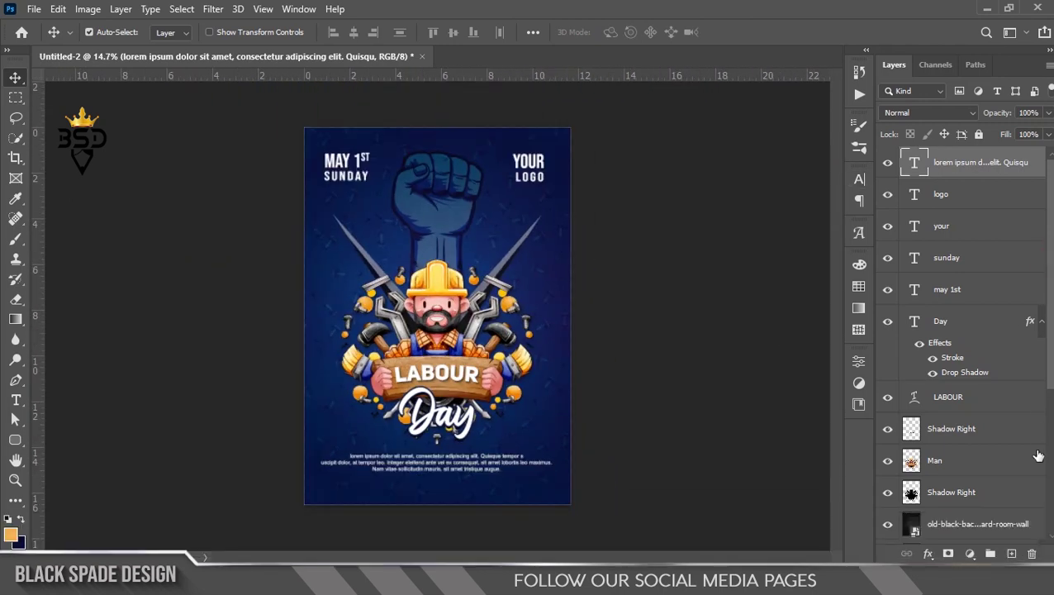
pyautogui.click(1012, 552)
pyautogui.hotkey('ctrl', 'BackSpace')
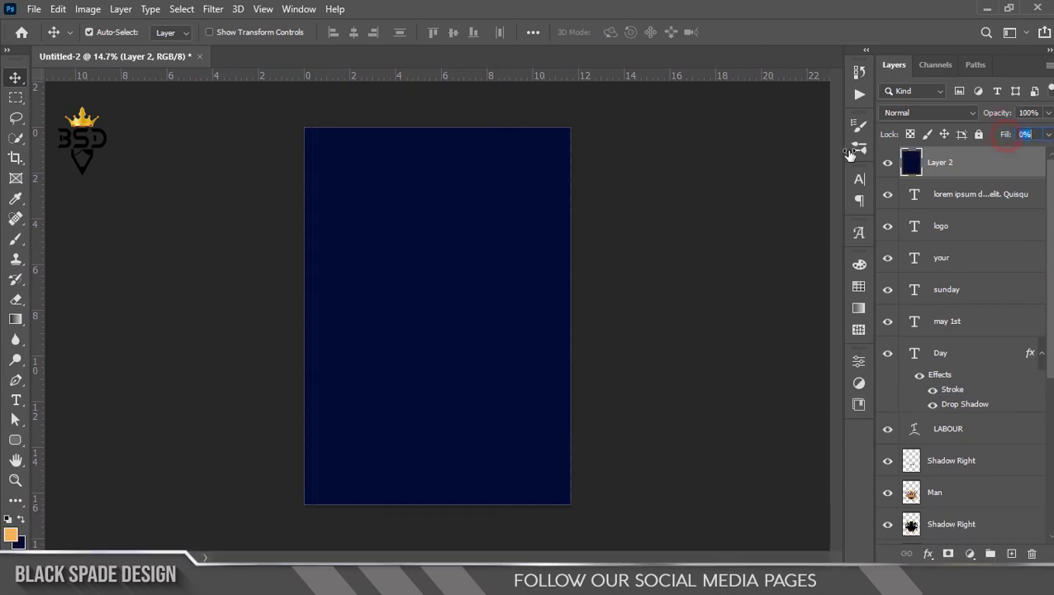
# Step: Add a Stroke effect to the topmost layer, positioned Inside and coloured white (ffffff)
pyautogui.click(927, 553)
pyautogui.click(949, 435)
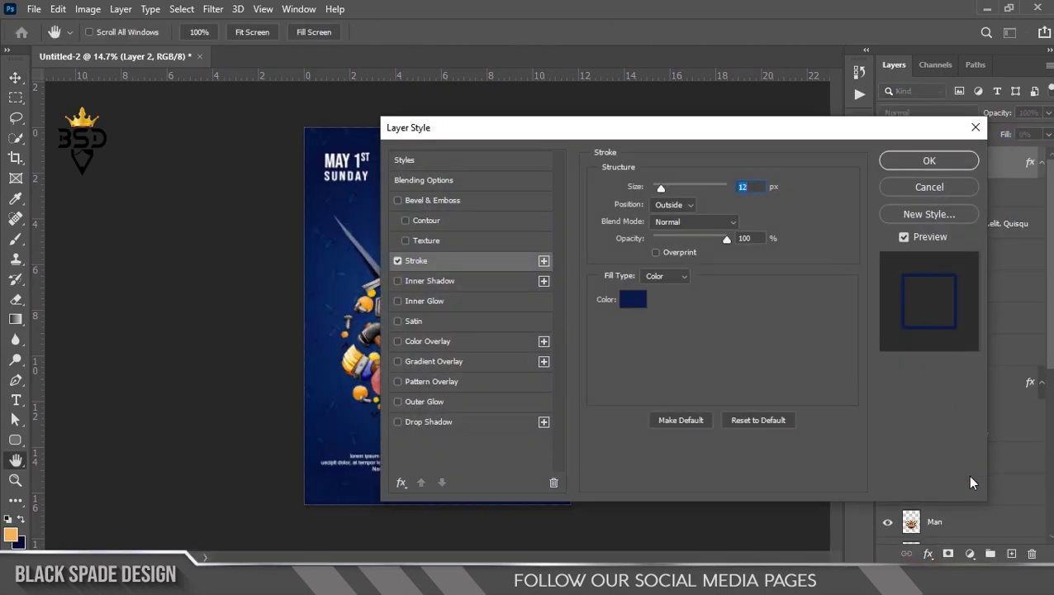
pyautogui.click(675, 232)
pyautogui.click(632, 299)
pyautogui.write('ffffff')
pyautogui.click(958, 111)
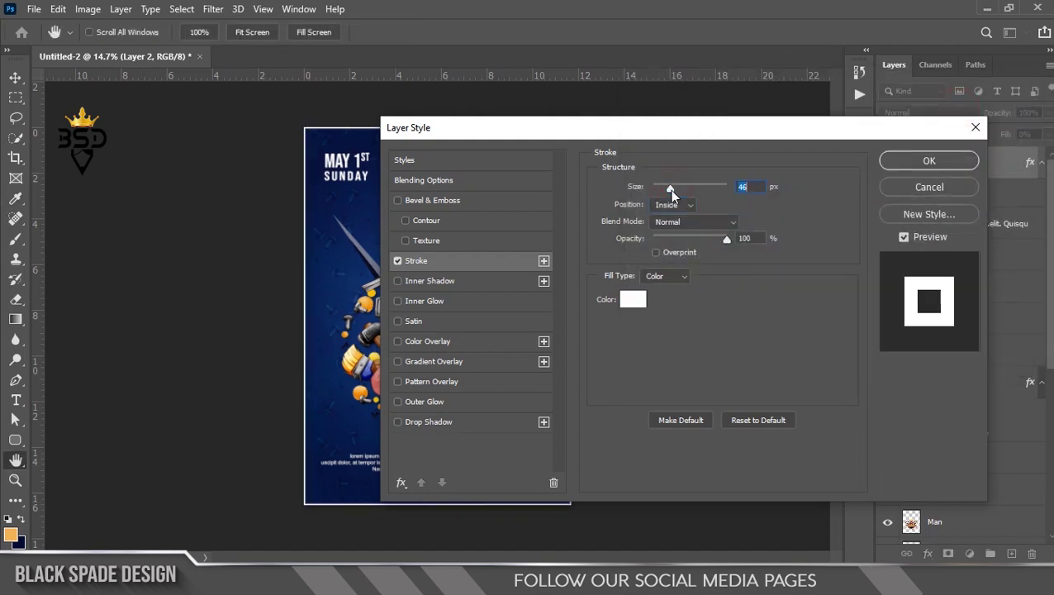
# Step: Set the white inside stroke's size to 90 px and apply the layer style as the poster's border
pyautogui.write('40')
pyautogui.moveTo(670, 188); pyautogui.dragTo(678, 183)
pyautogui.write('90')
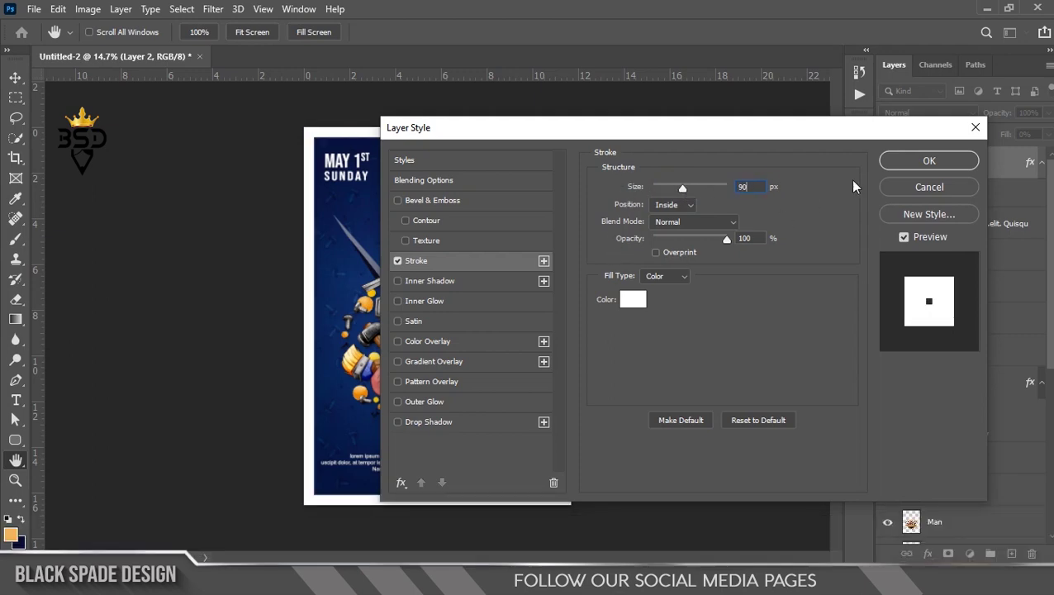
pyautogui.click(896, 162)
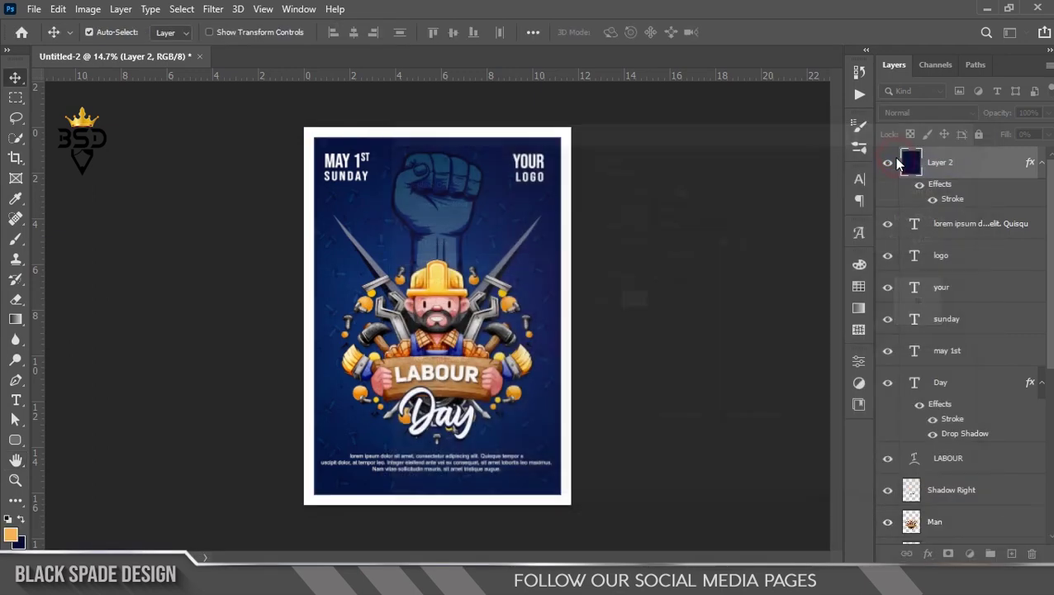
# Step: Select the lorem ipsum paragraph layer beneath the Day lettering and nudge it up slightly inside the white border
pyautogui.scroll(6, 442, 355)
pyautogui.press('space')
pyautogui.moveTo(494, 439); pyautogui.dragTo(536, 333)
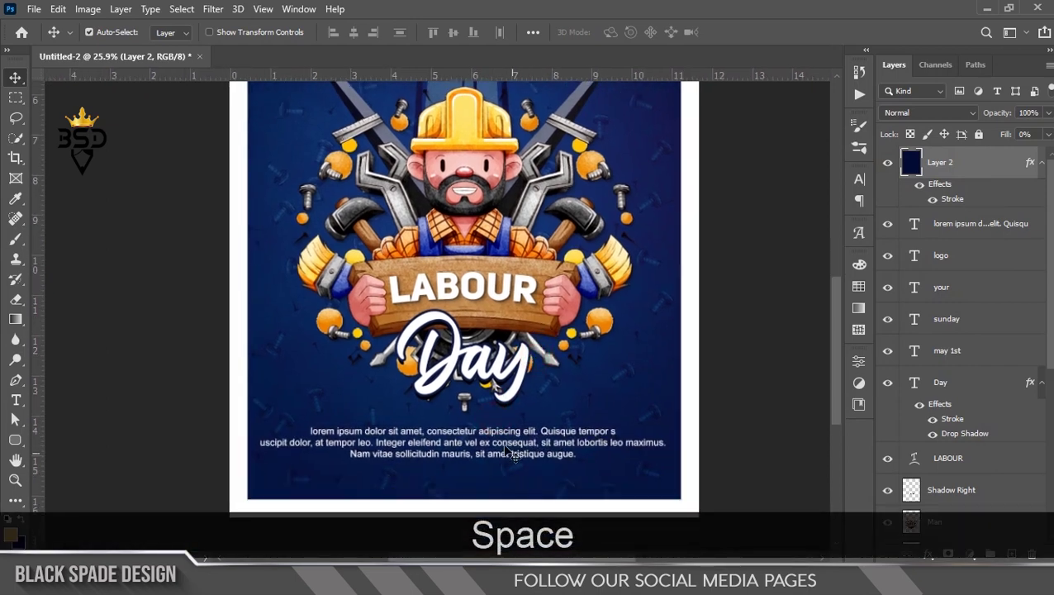
pyautogui.rightClick(502, 441)
pyautogui.click(550, 466)
pyautogui.scroll(-5, 555, 469)
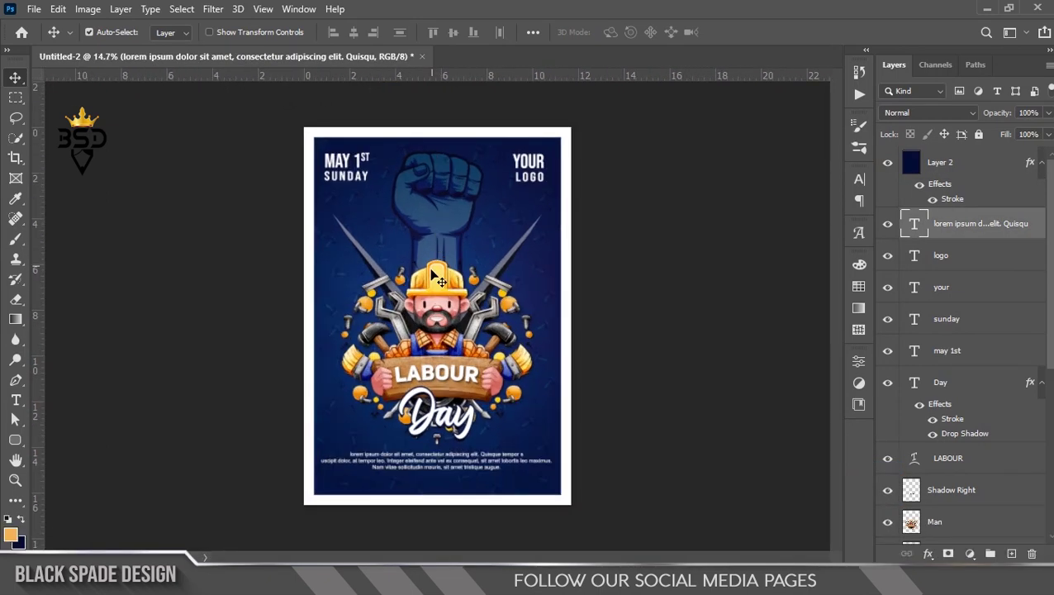
pyautogui.press('z')
pyautogui.rightClick(432, 275)
pyautogui.click(458, 283)
pyautogui.press('v')
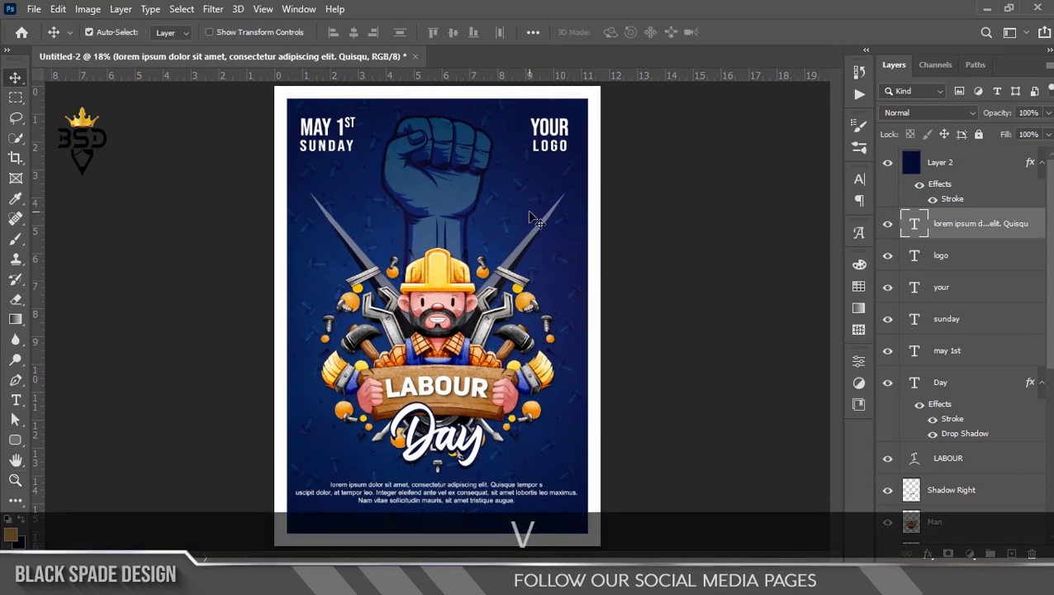